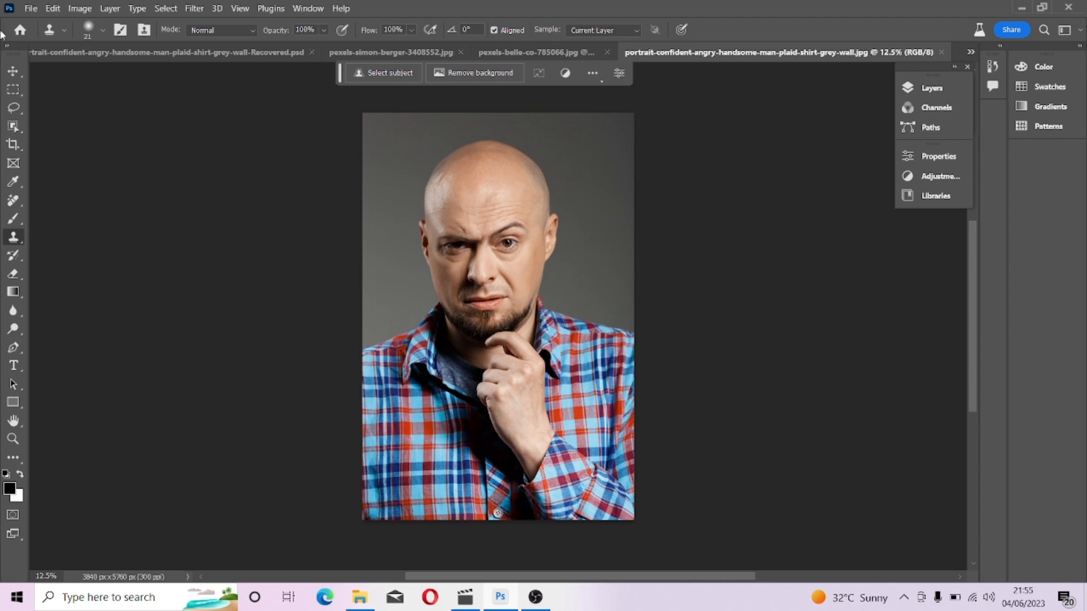
Draw a lasso selection around the man's eyes.
left_click(13, 107)
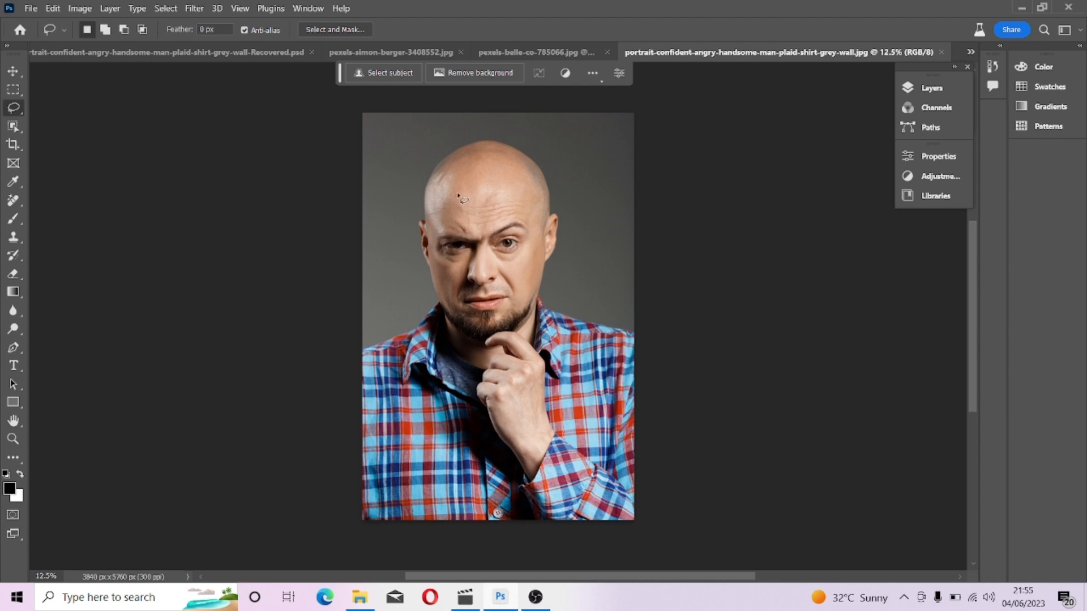
left_click_drag(431, 241, 534, 230)
left_click(436, 242)
left_click_drag(437, 233, 490, 236)
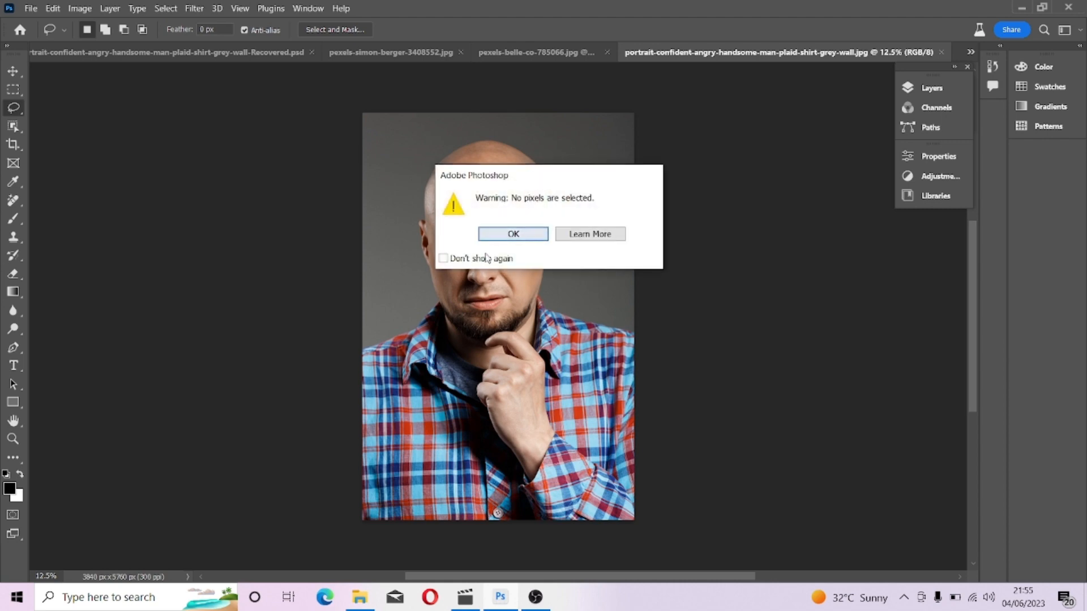
left_click(538, 239)
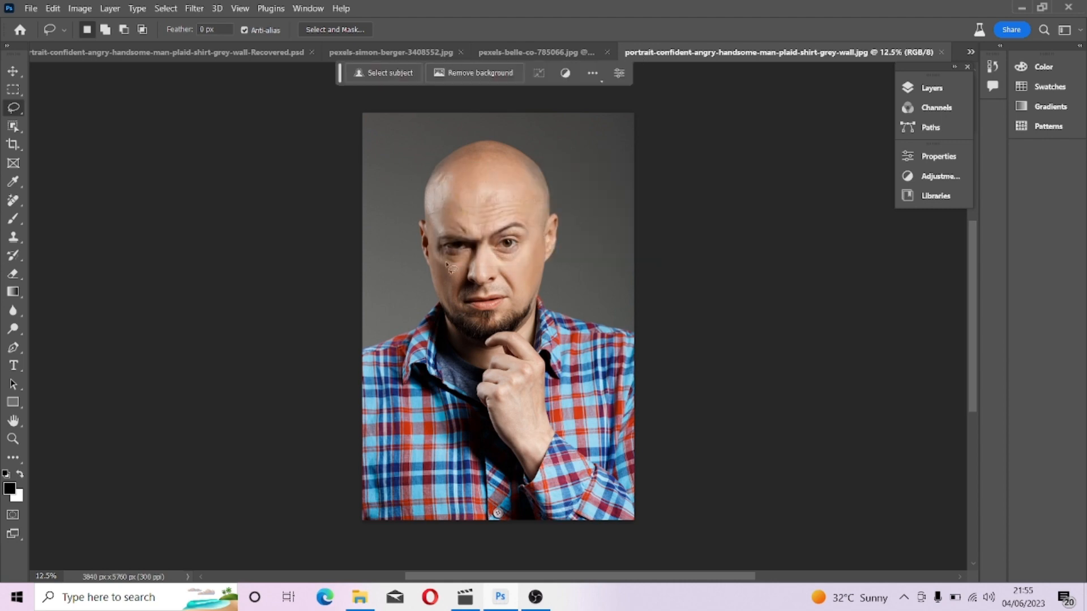
mouse_move(436, 230)
left_mouse_down()
mouse_move(492, 240)
mouse_move(527, 226)
mouse_move(531, 247)
mouse_move(472, 259)
mouse_move(465, 272)
mouse_move(446, 271)
mouse_move(436, 231)
left_mouse_up()
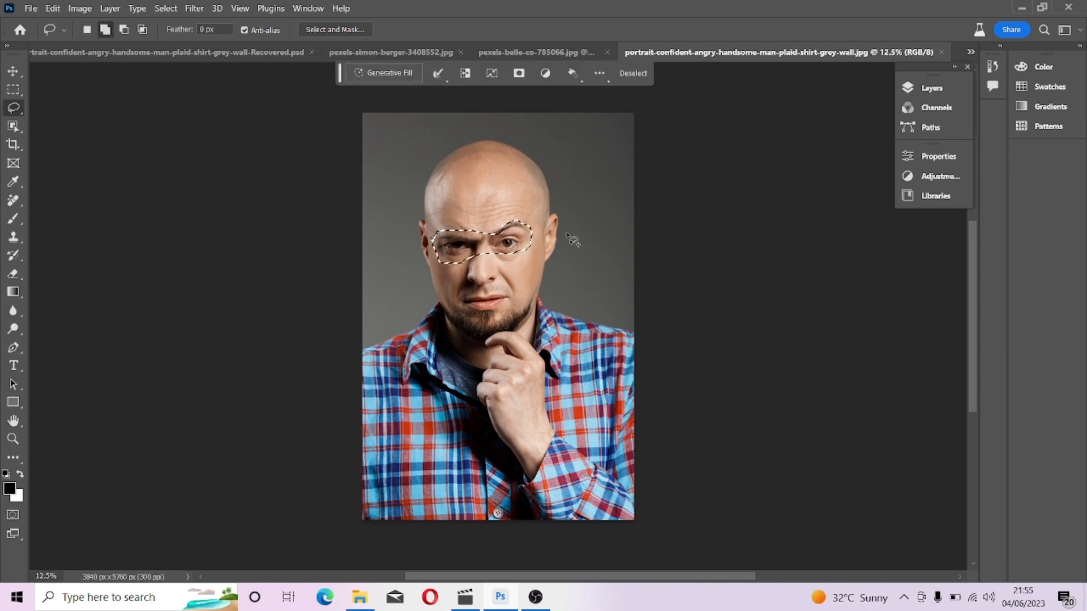
Add to the lasso selection so it covers both eyes and brows more fully.
key("shift")
mouse_move(494, 241)
left_mouse_down()
mouse_move(504, 217)
mouse_move(518, 217)
mouse_move(538, 235)
mouse_move(501, 243)
left_mouse_up()
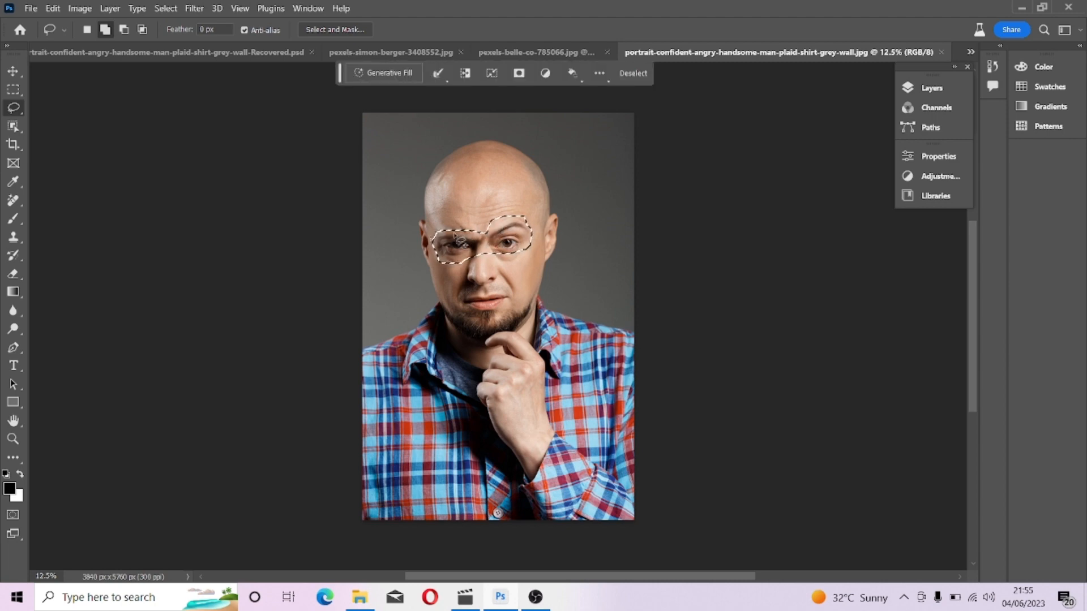
left_click_drag(532, 228, 529, 251)
left_click_drag(441, 242, 444, 265)
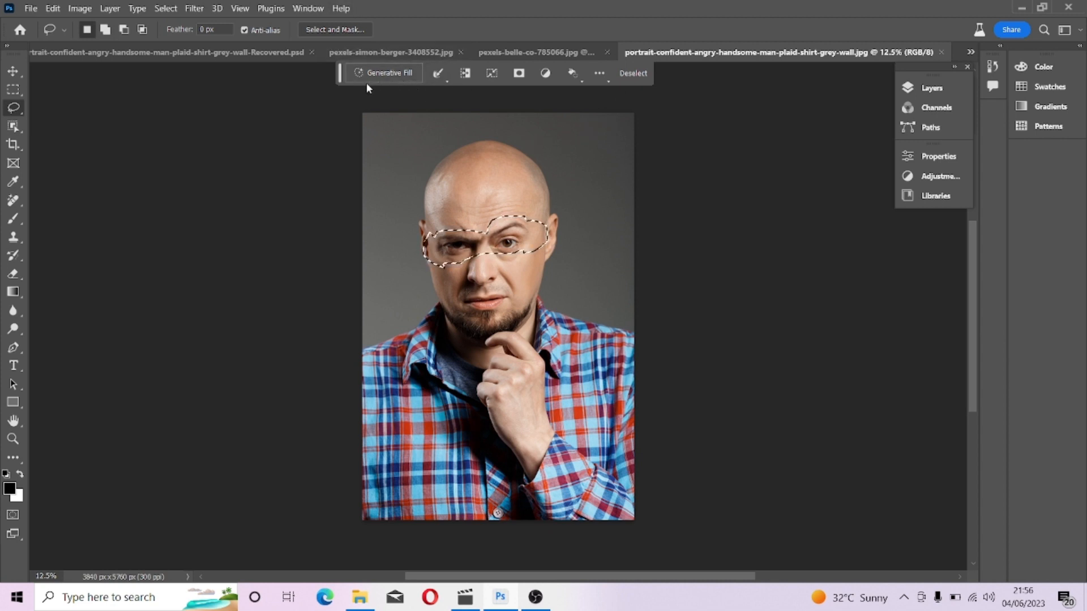
left_click(309, 9)
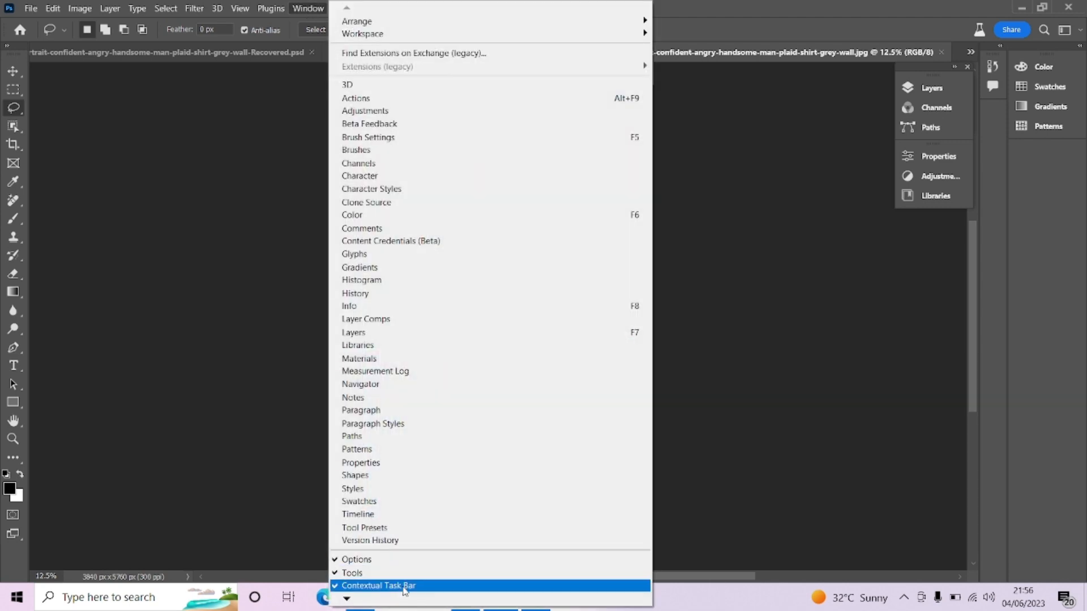
left_click(835, 453)
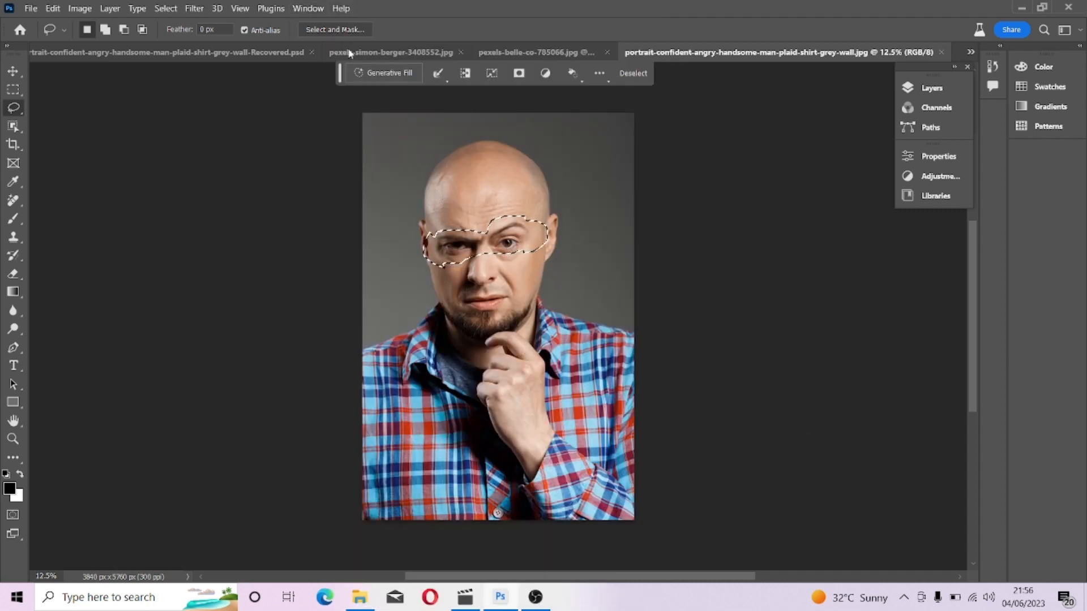
Try Generative Fill on the selection with the prompt "sun glasses".
left_click(384, 77)
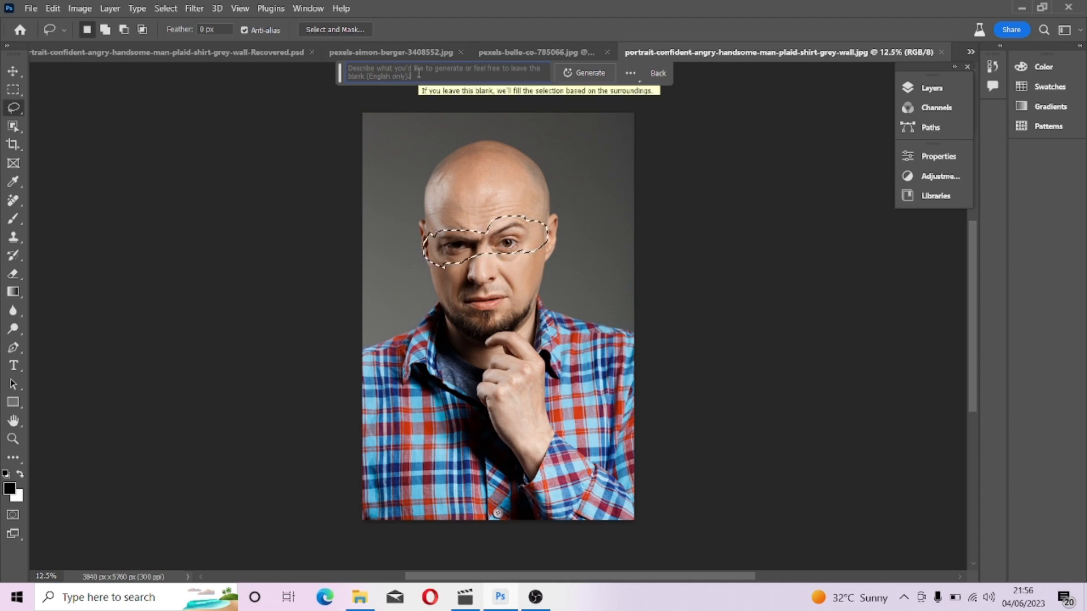
type("sun ")
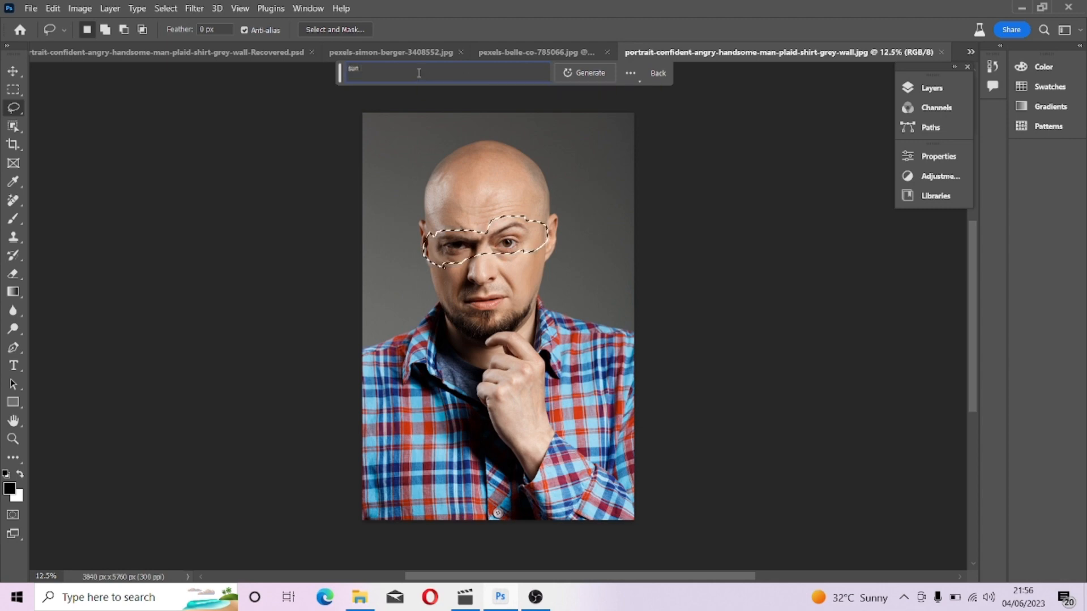
type("gla")
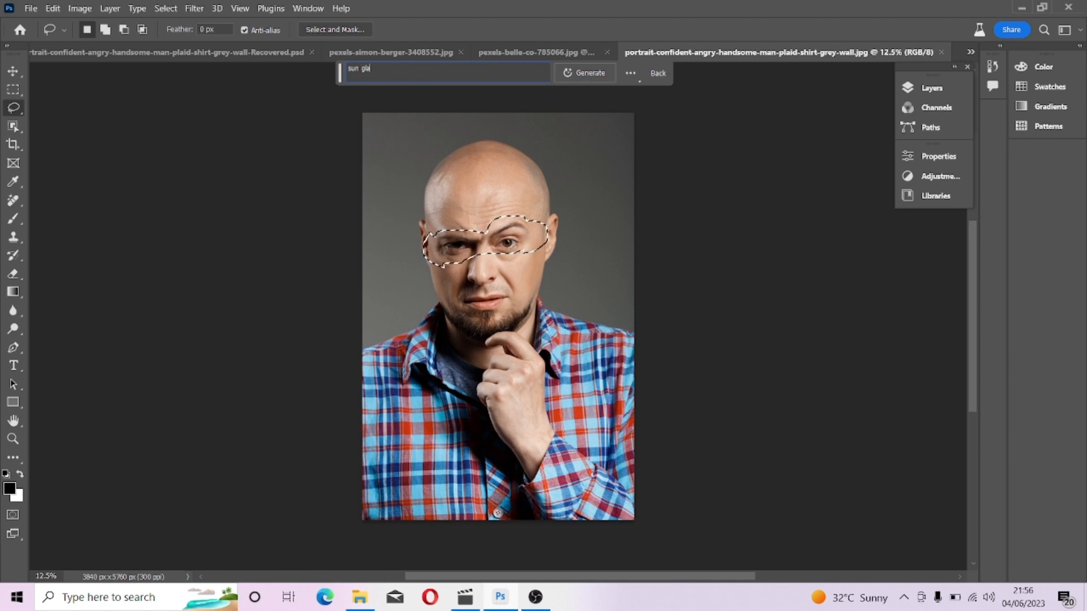
type("ssexs")
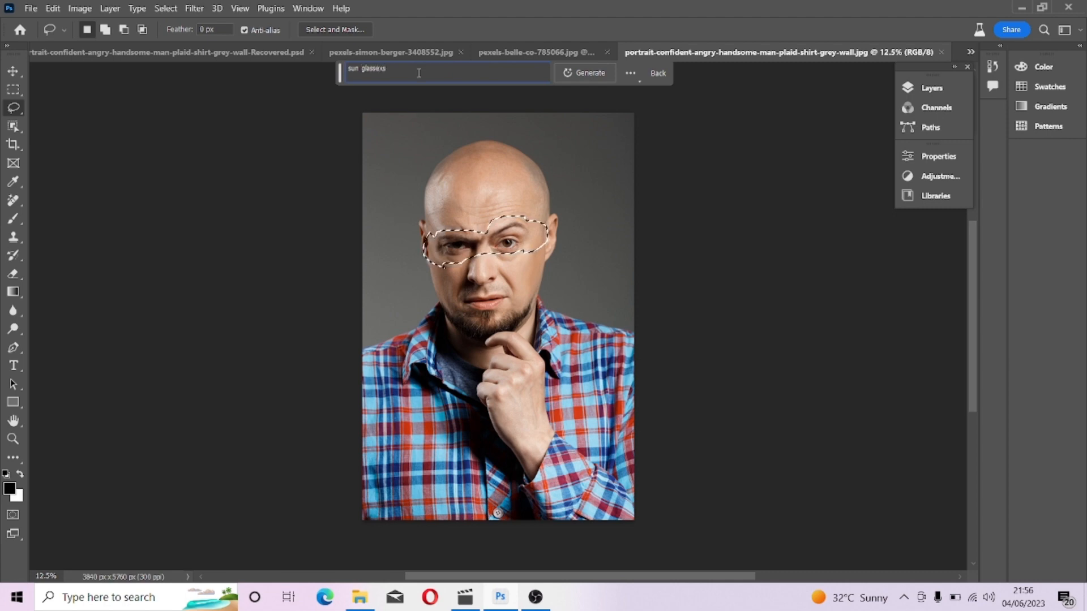
key("Return")
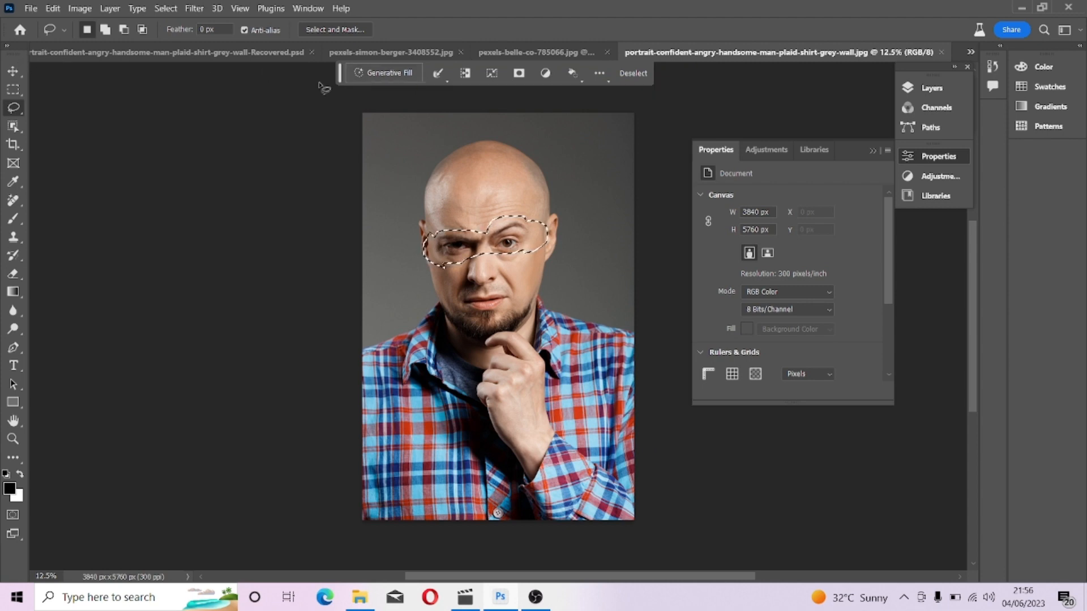
Run Generative Fill on the eye selection with the prompt "glasses".
left_click(398, 71)
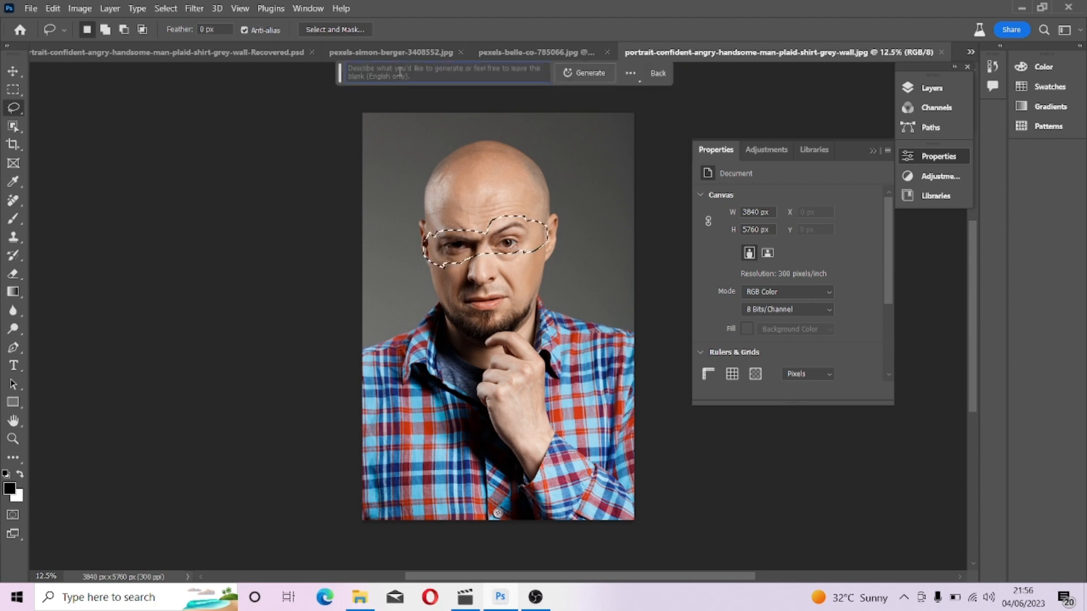
type("gla")
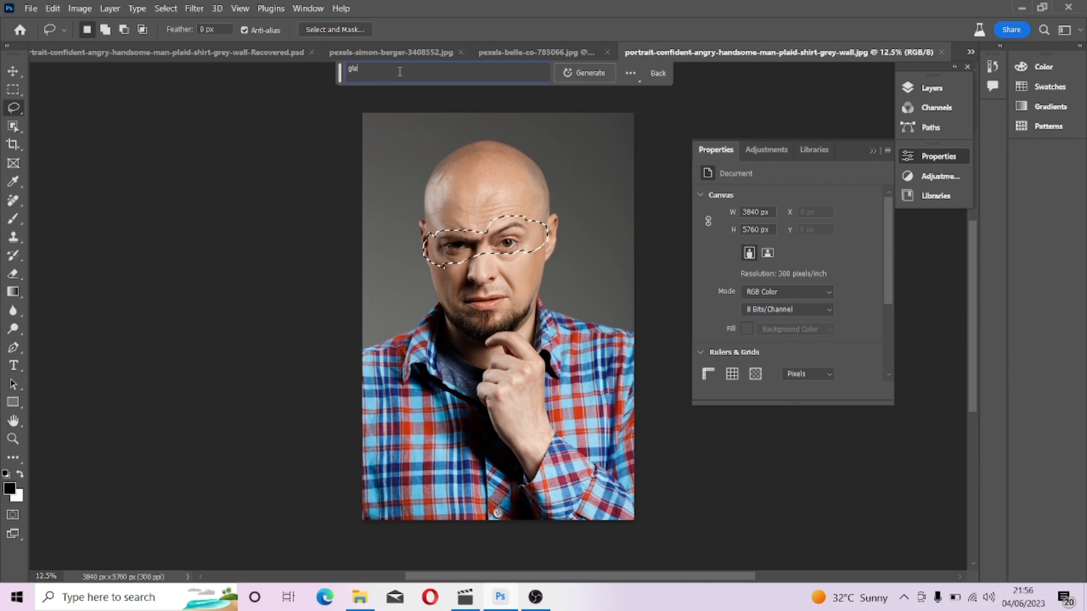
type("sses")
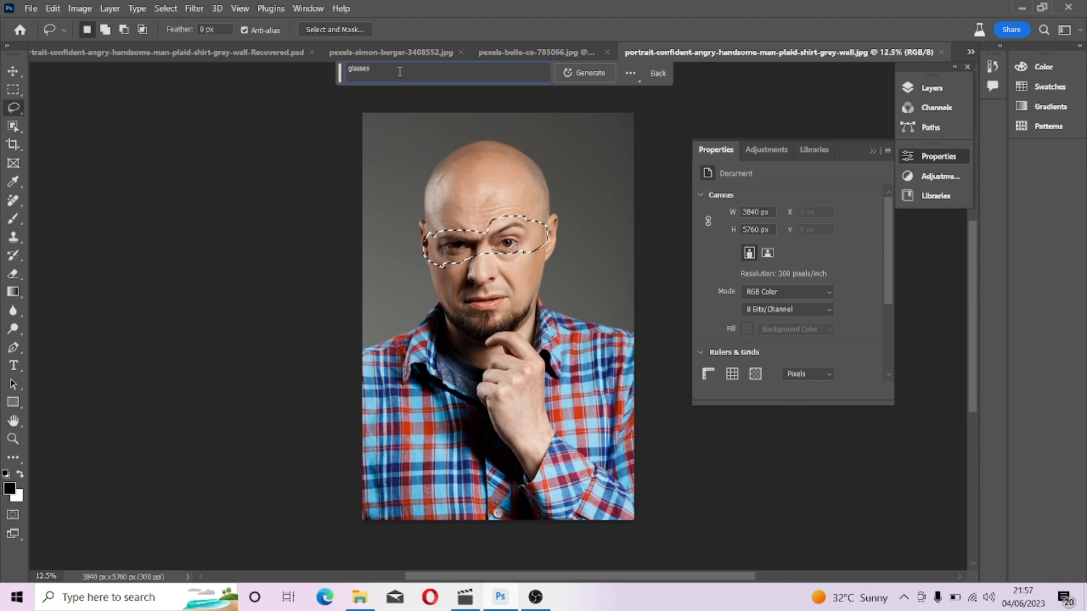
key("Return")
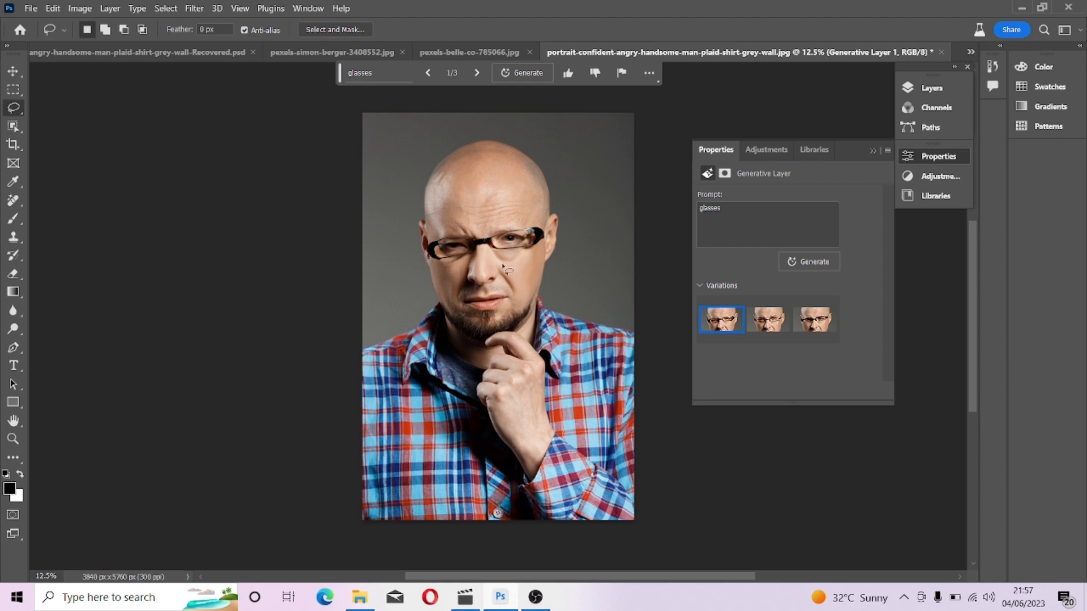
Inspect the generated glasses up close and switch to the third variation.
scroll(496, 191, "up", 5)
scroll(496, 191, "up", 2)
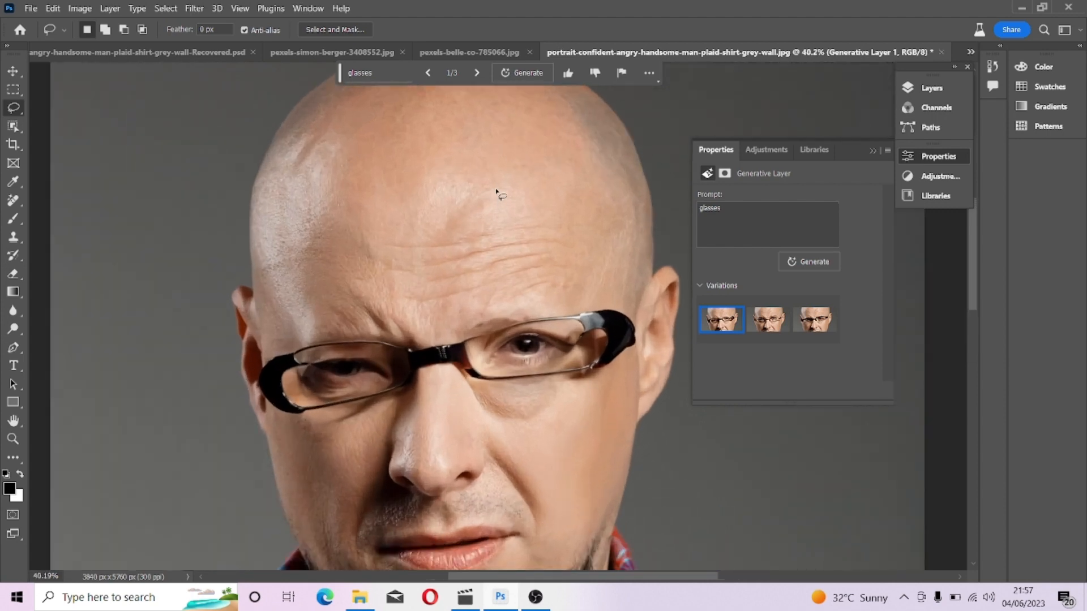
scroll(496, 192, "down", 2)
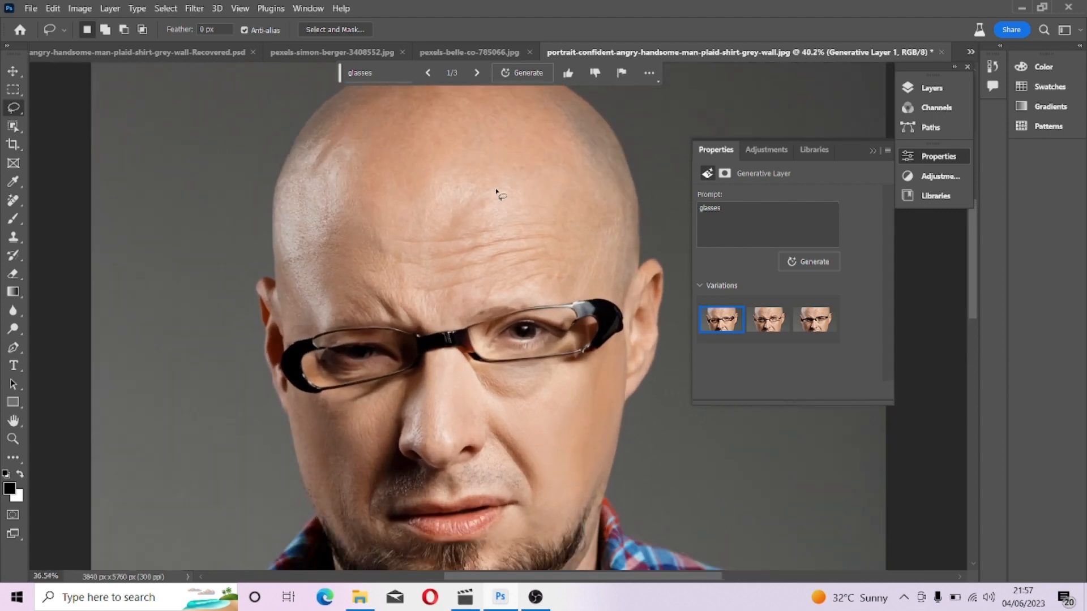
scroll(638, 444, "down", 1)
scroll(643, 337, "down", 1)
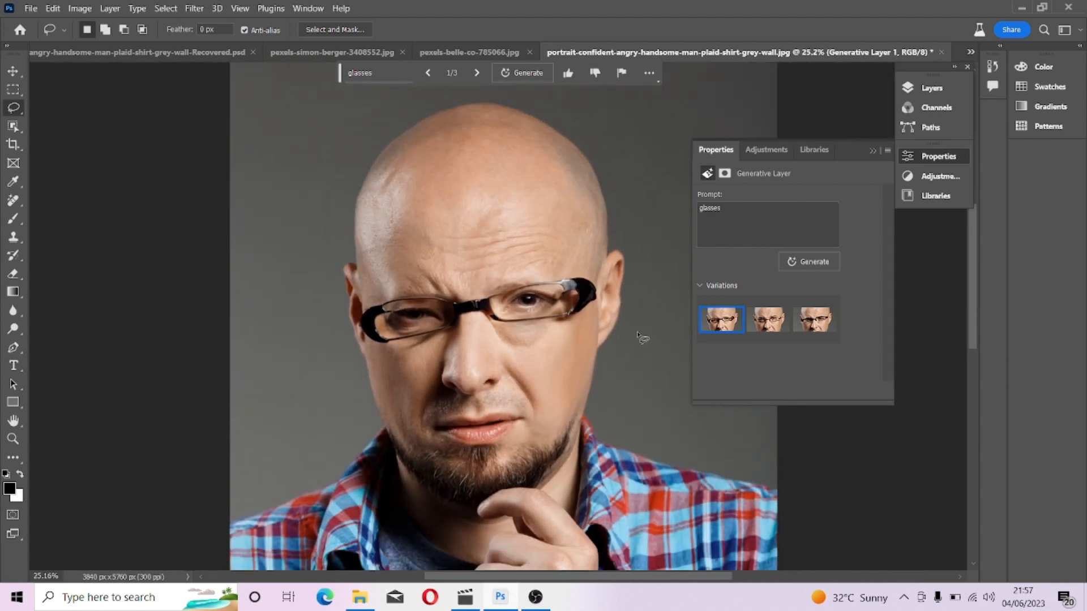
left_click(774, 325)
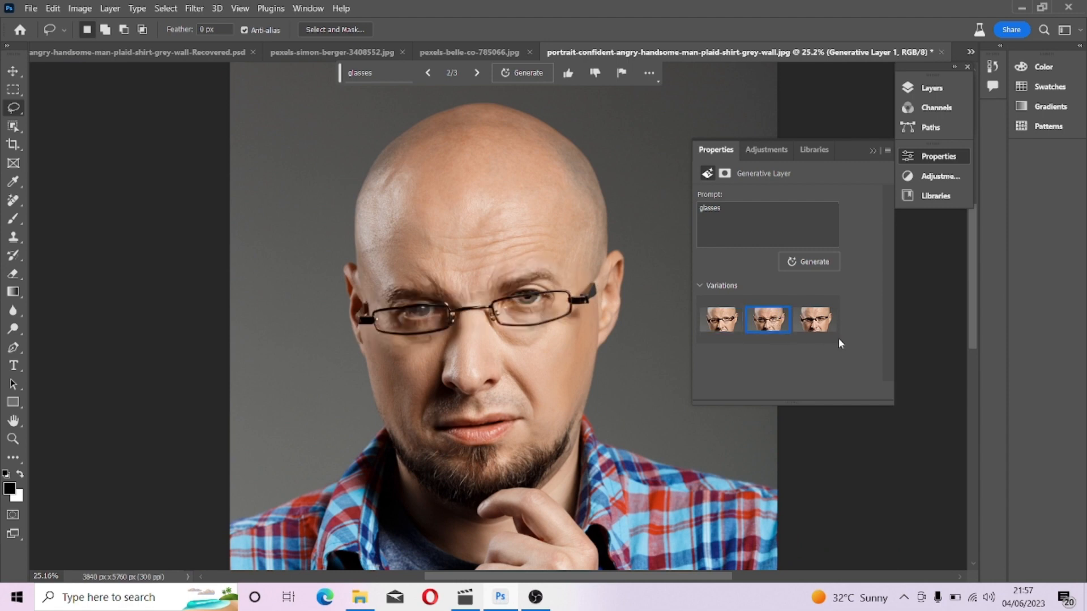
left_click(825, 326)
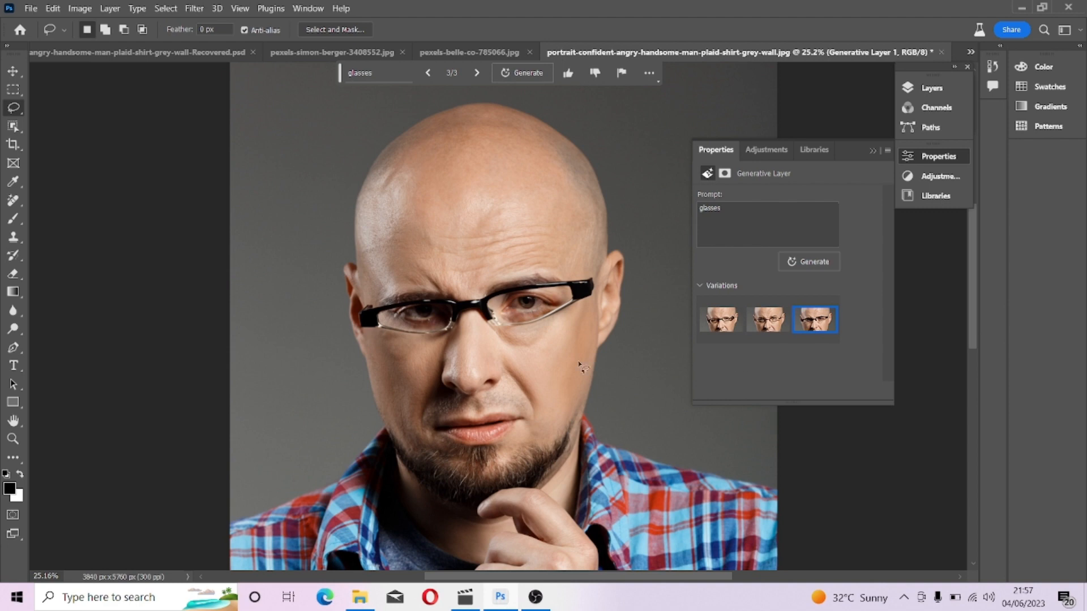
Toggle Generative Layer 1's visibility to compare with the original, then delete that layer.
scroll(491, 372, "up", 5)
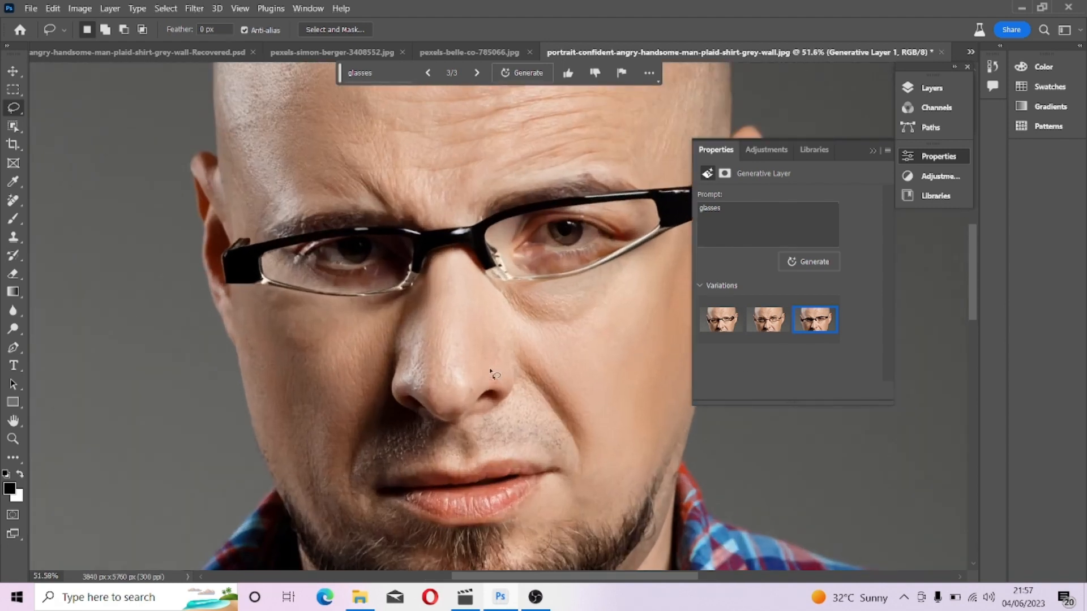
scroll(491, 372, "down", 1)
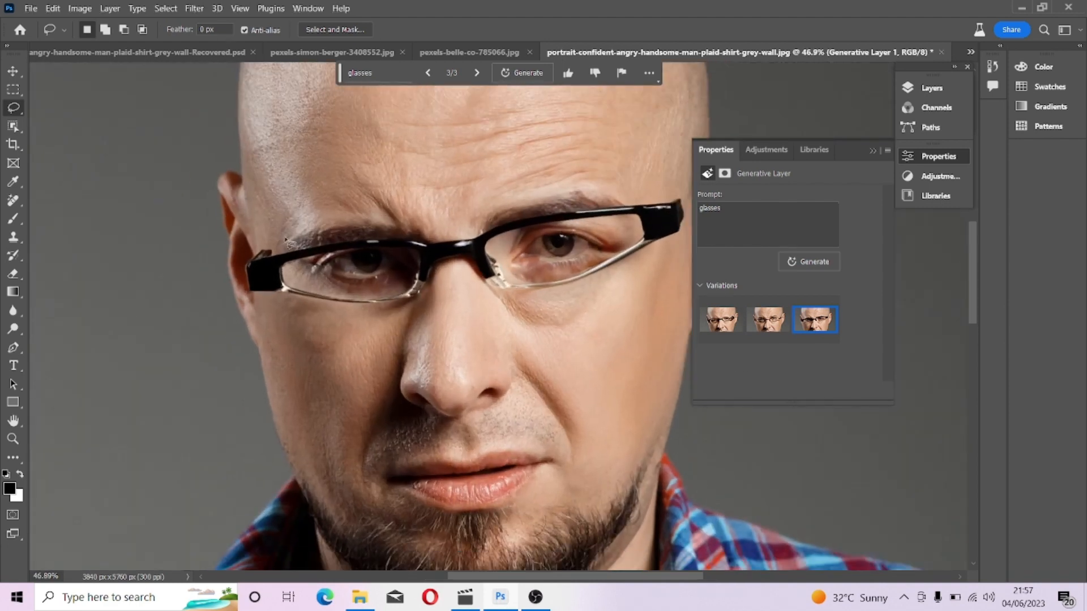
scroll(397, 221, "down", 4)
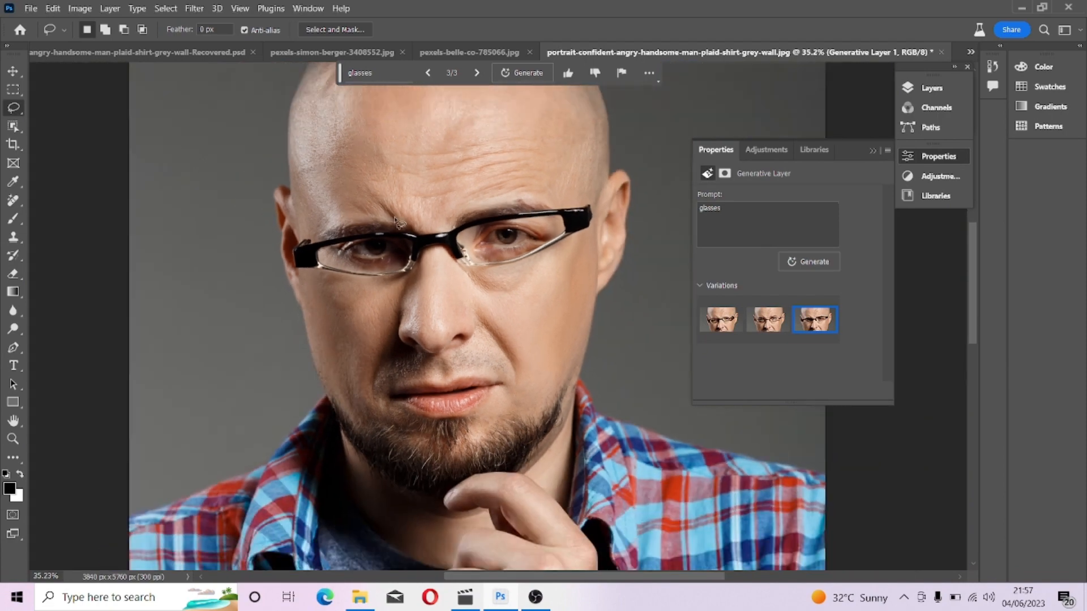
scroll(396, 221, "down", 1)
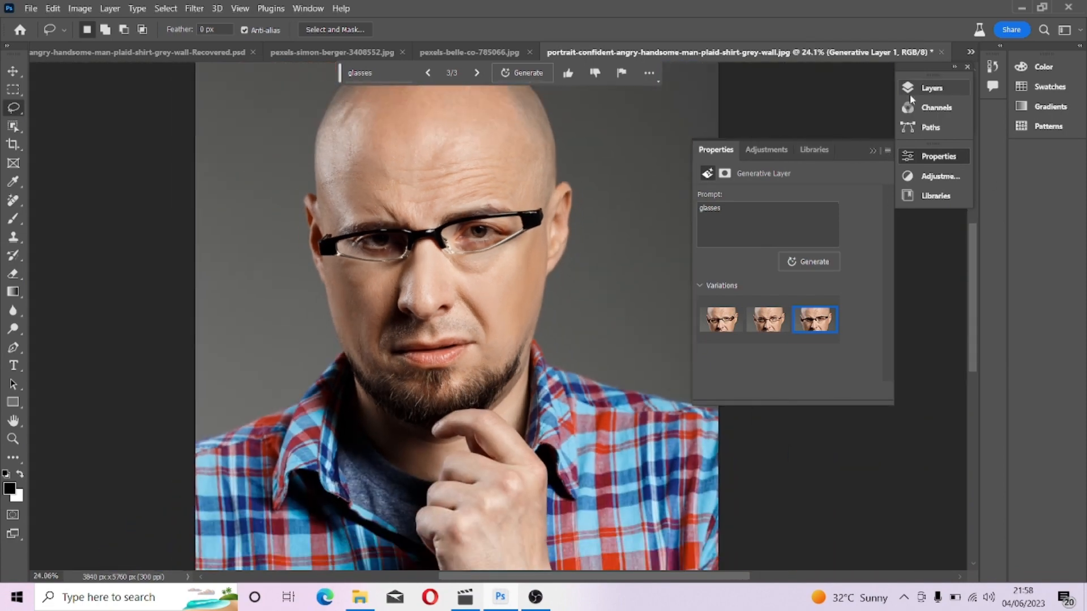
left_click(953, 88)
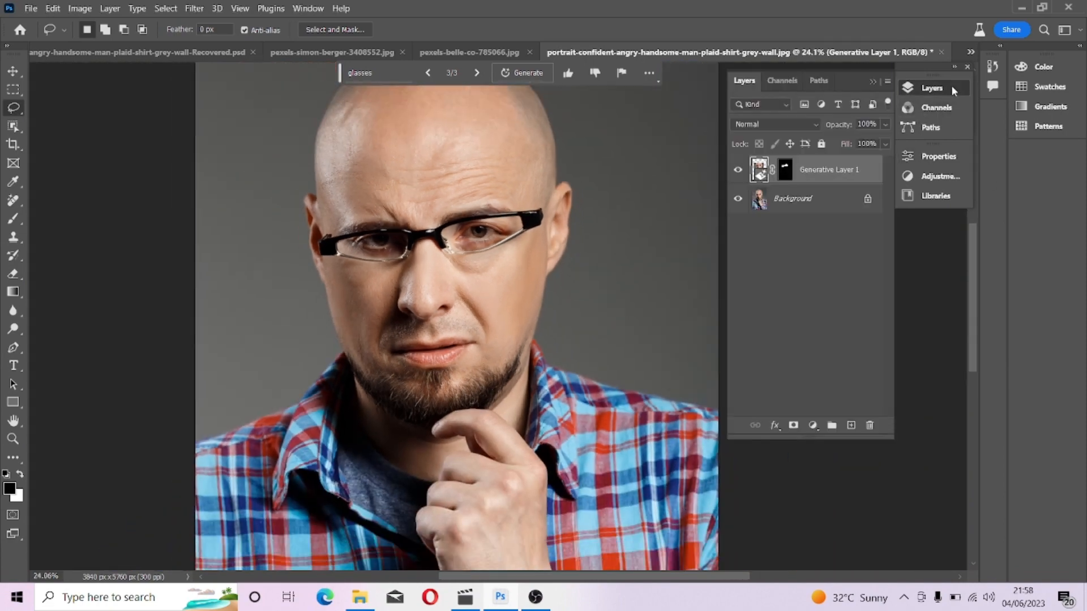
left_click(738, 169)
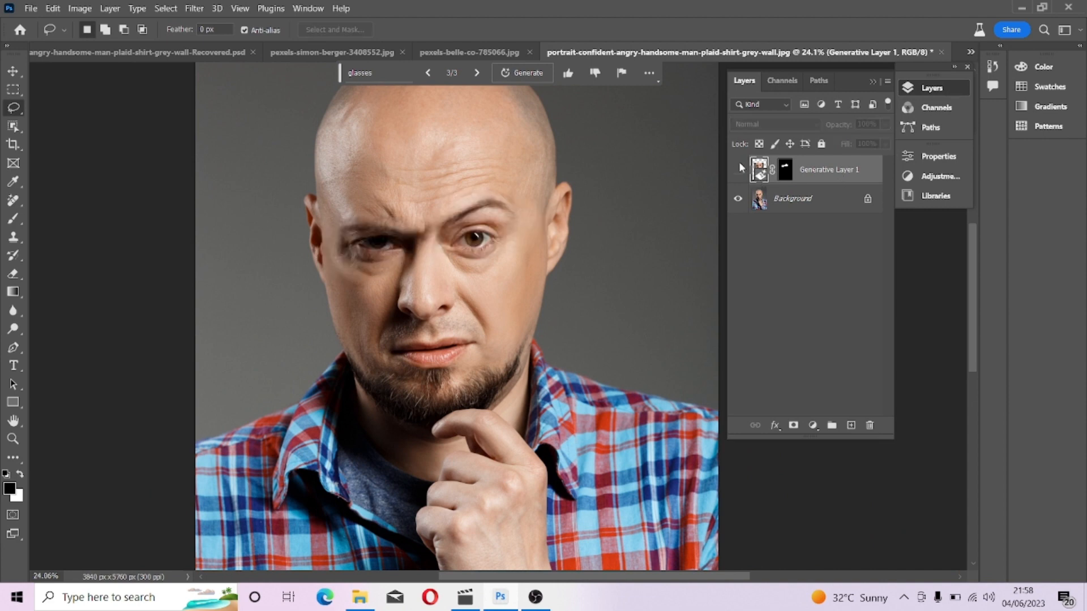
left_click(738, 168)
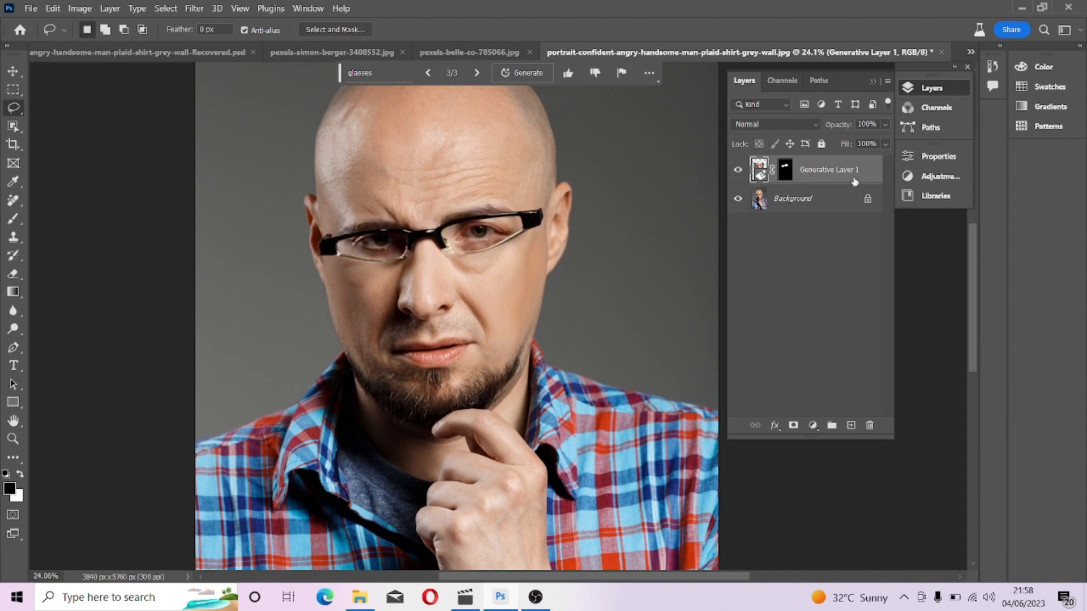
left_click_drag(866, 180, 869, 424)
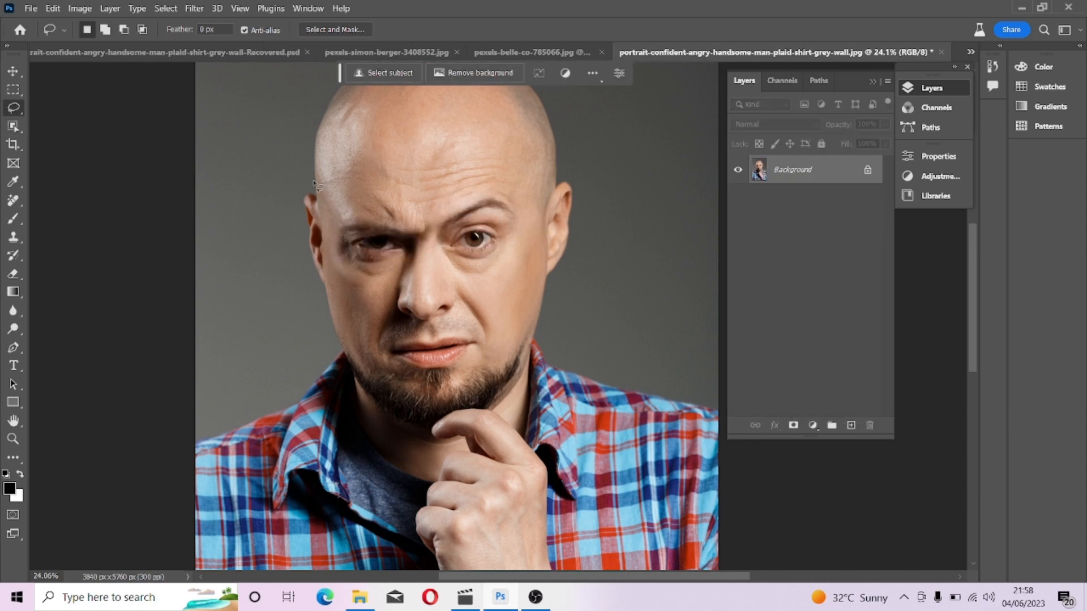
Lasso a wider area across the eyes and ears, and Generative Fill it with the prompt "glasses".
mouse_move(314, 181)
left_mouse_down()
mouse_move(286, 253)
mouse_move(310, 287)
mouse_move(586, 266)
mouse_move(594, 173)
mouse_move(572, 166)
mouse_move(523, 194)
mouse_move(421, 201)
mouse_move(316, 182)
left_mouse_up()
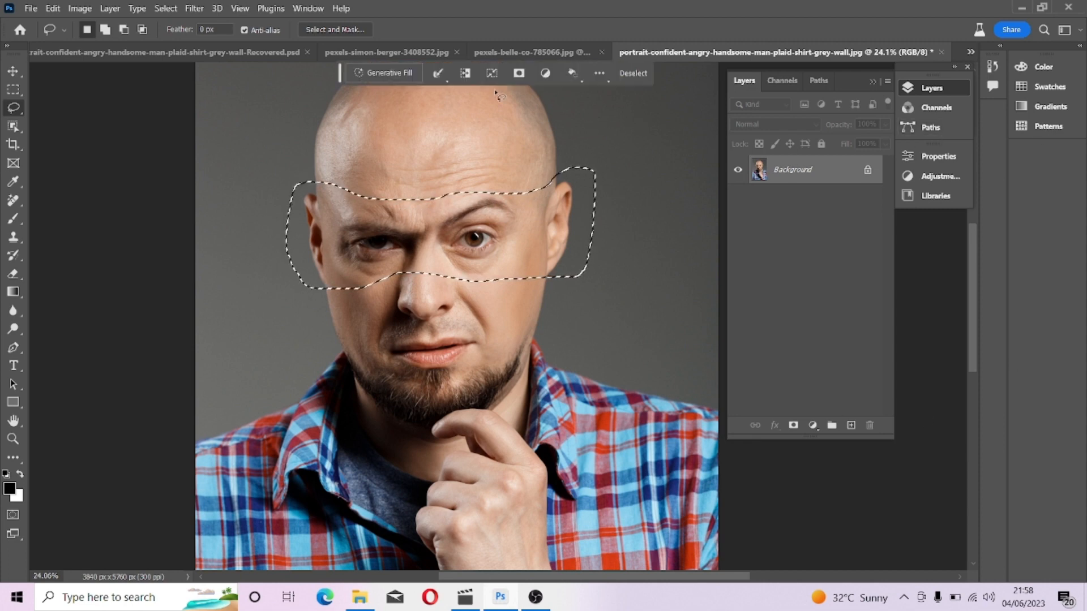
left_click(378, 72)
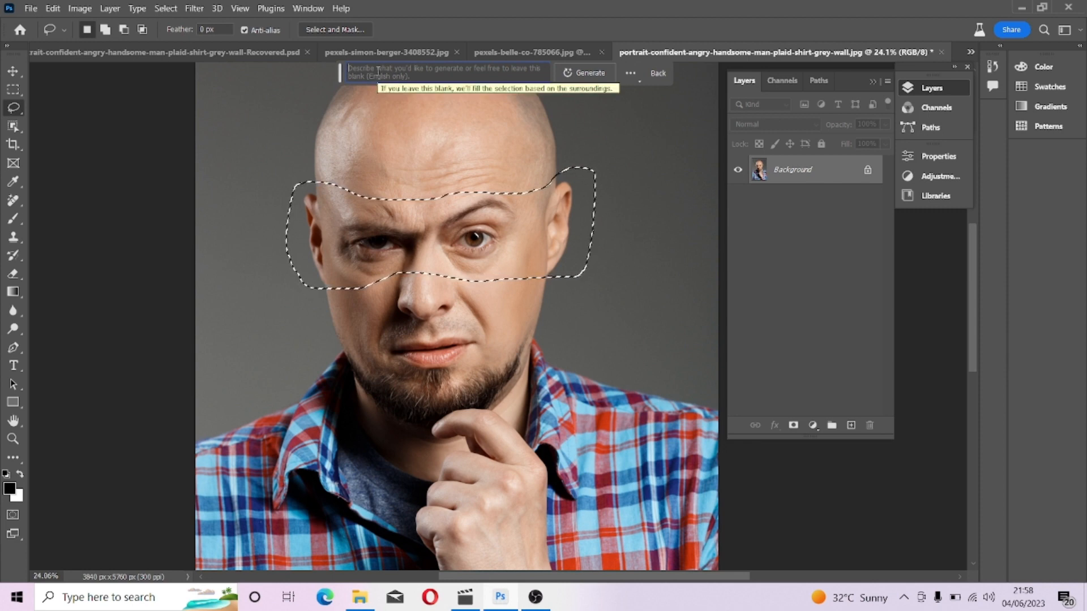
type("glasses")
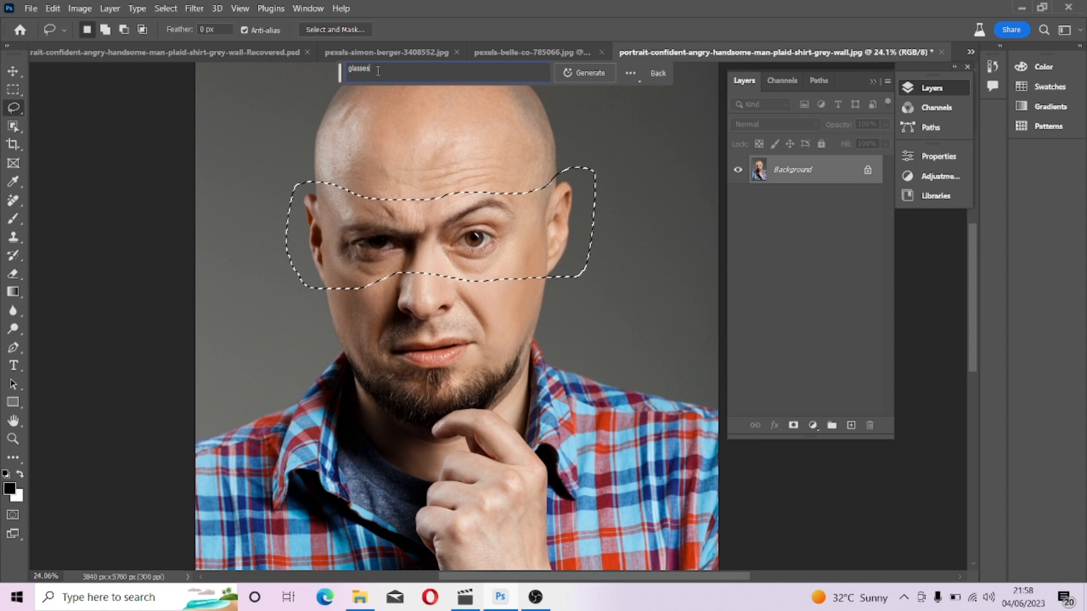
key("Return")
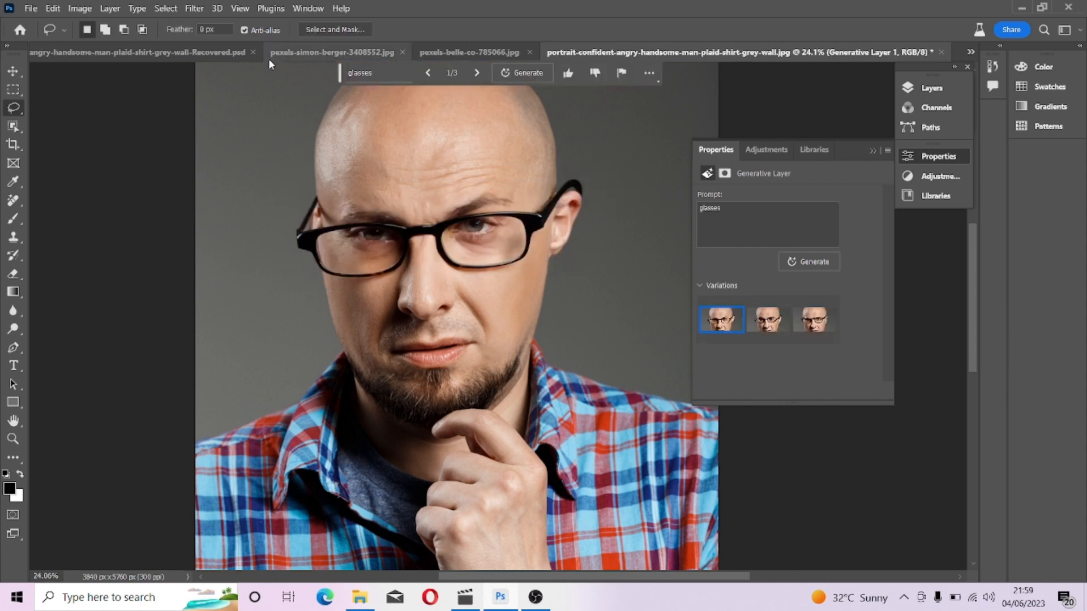
scroll(445, 277, "down", 3)
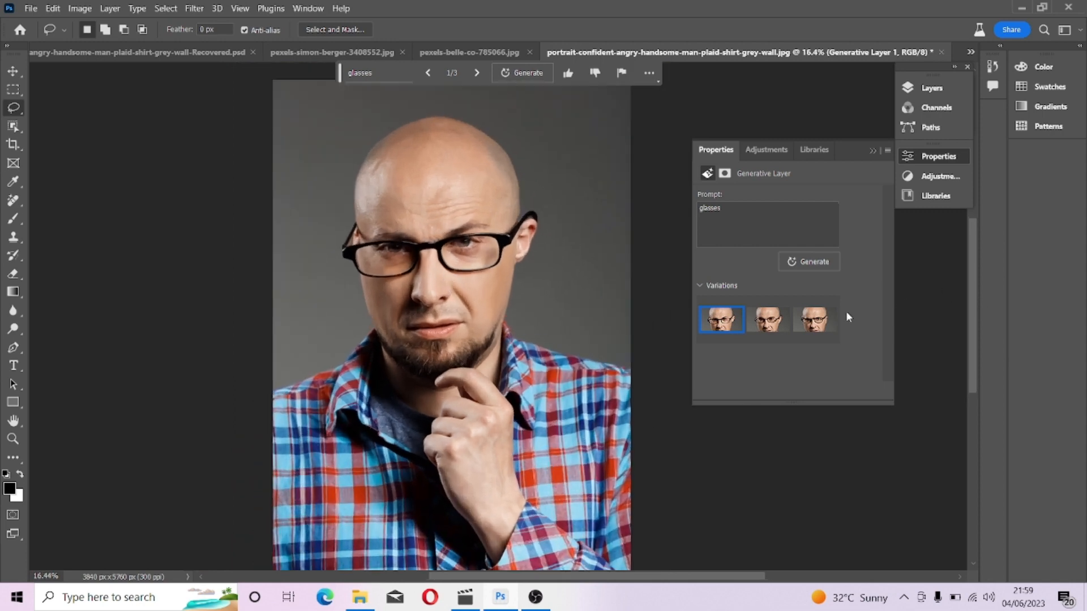
Switch to the third glasses variation and inspect it up close around the frames and temples.
left_click(770, 321)
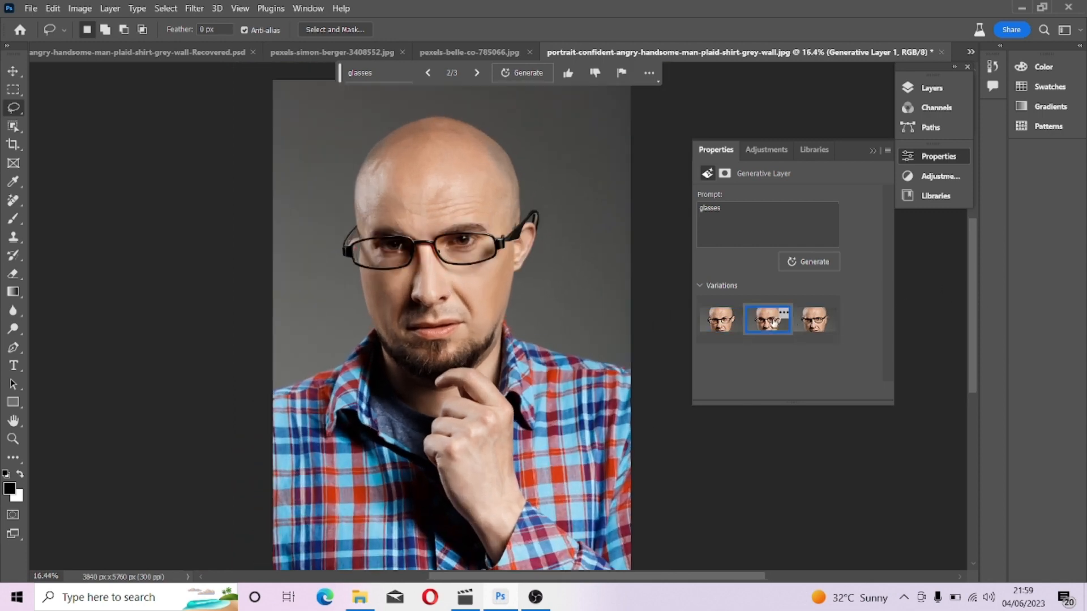
left_click(817, 333)
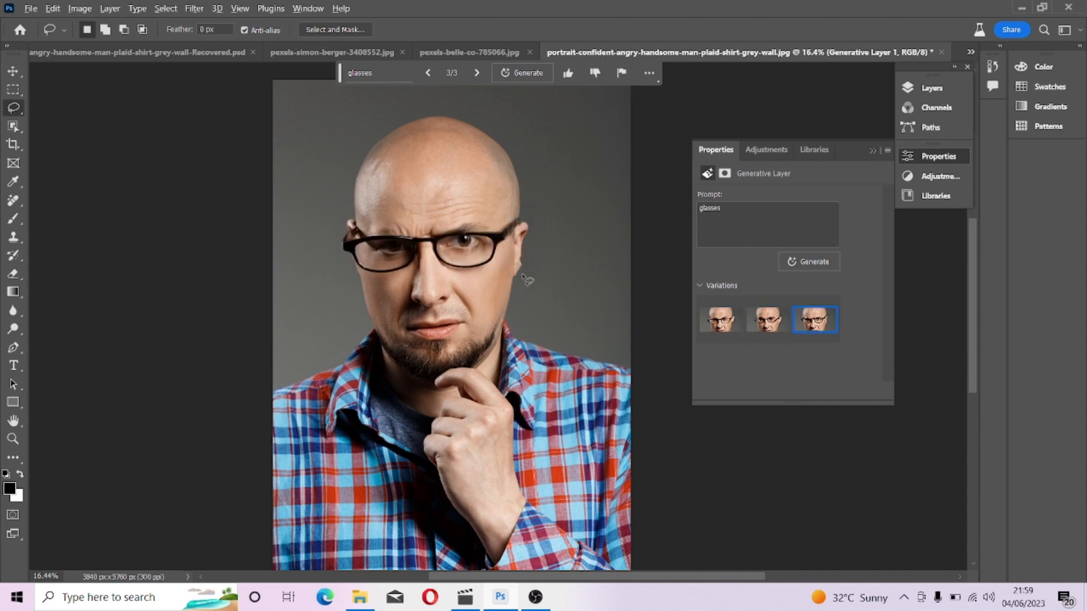
scroll(408, 260, "up", 8)
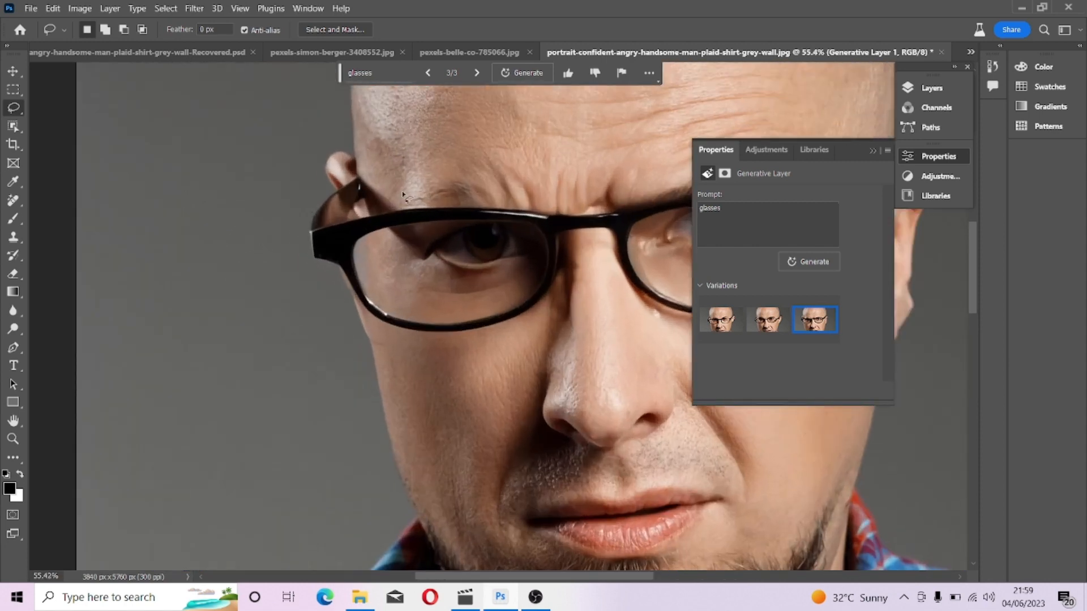
scroll(406, 263, "up", 4)
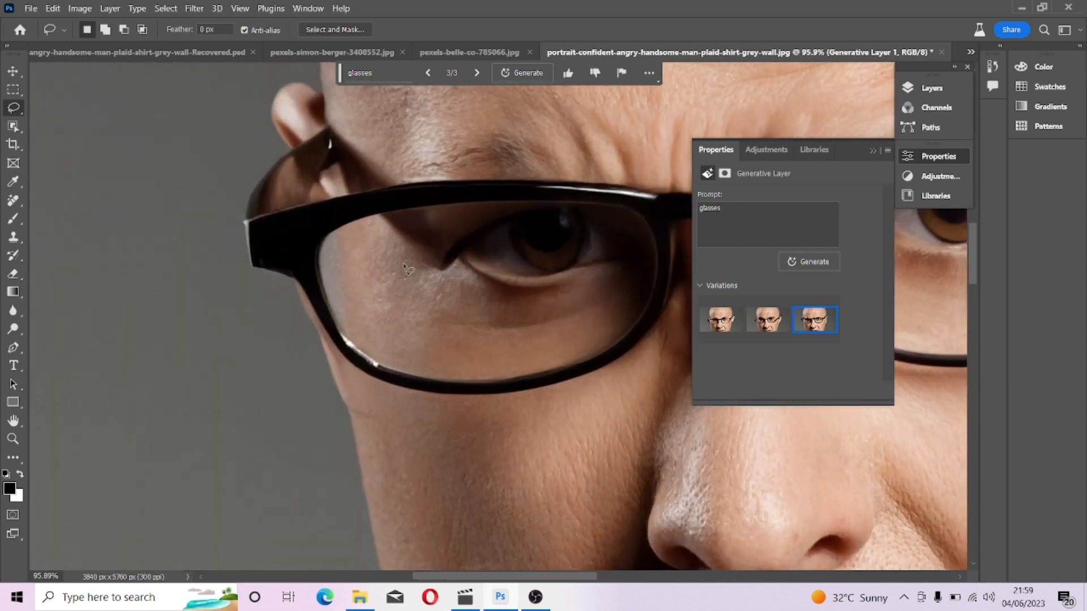
left_click_drag(538, 359, 214, 243)
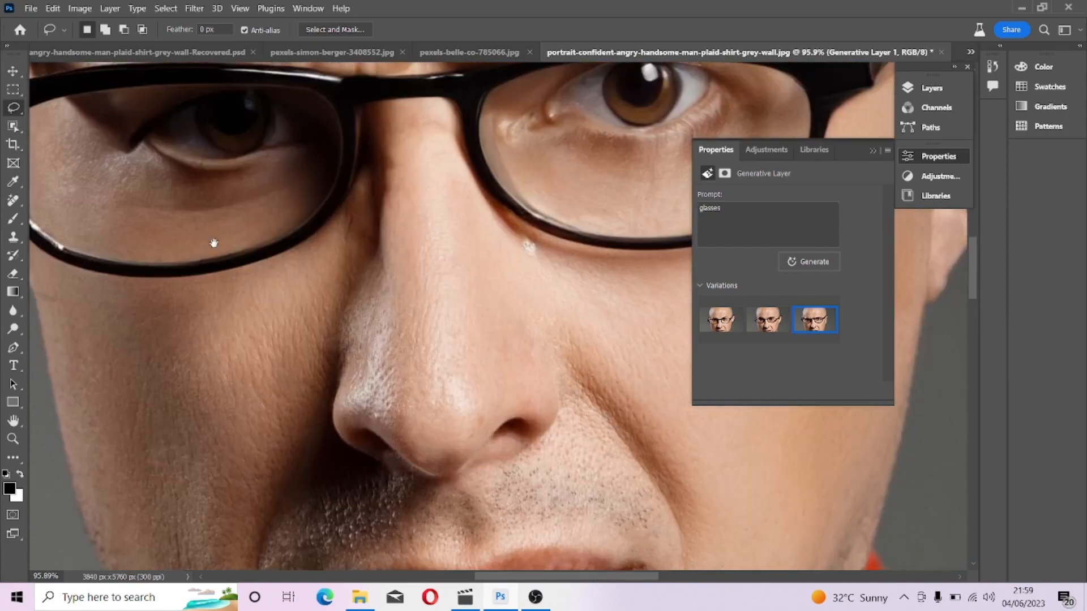
left_click_drag(392, 336, 252, 259)
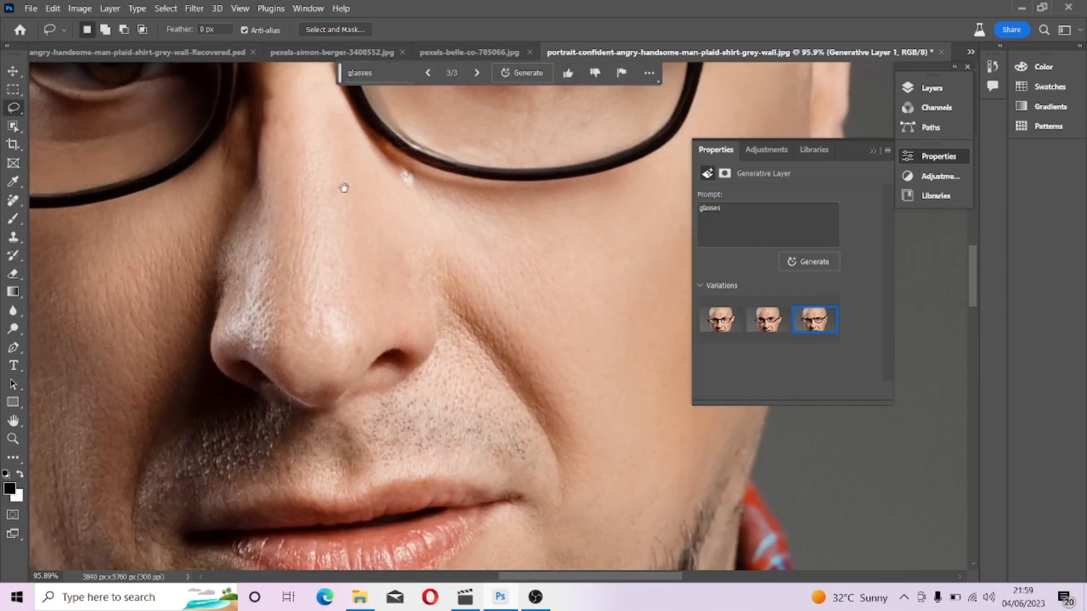
left_click_drag(344, 187, 597, 262)
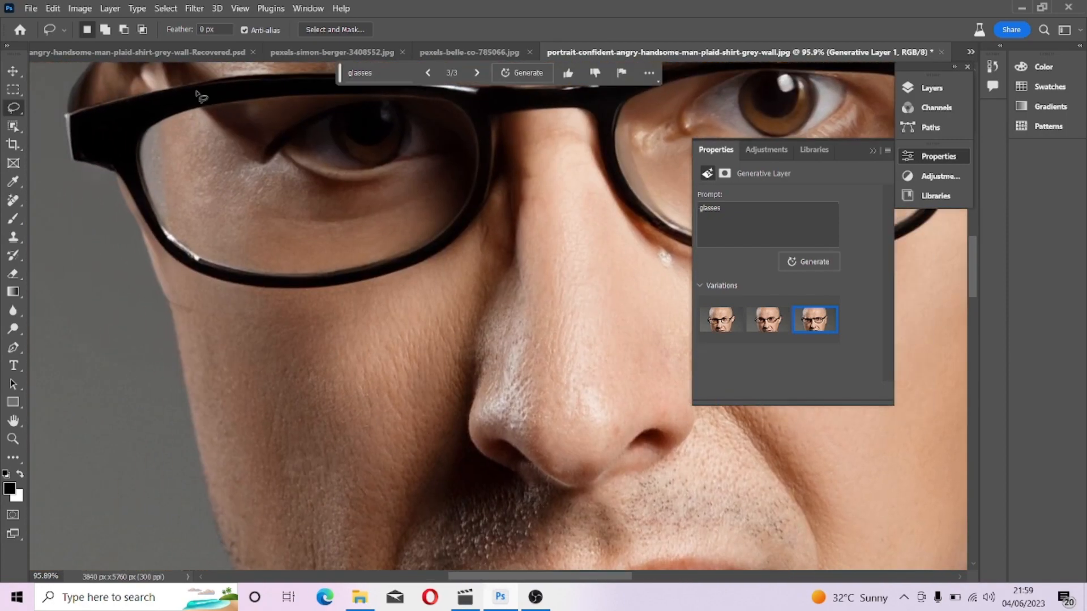
left_click_drag(252, 159, 398, 354)
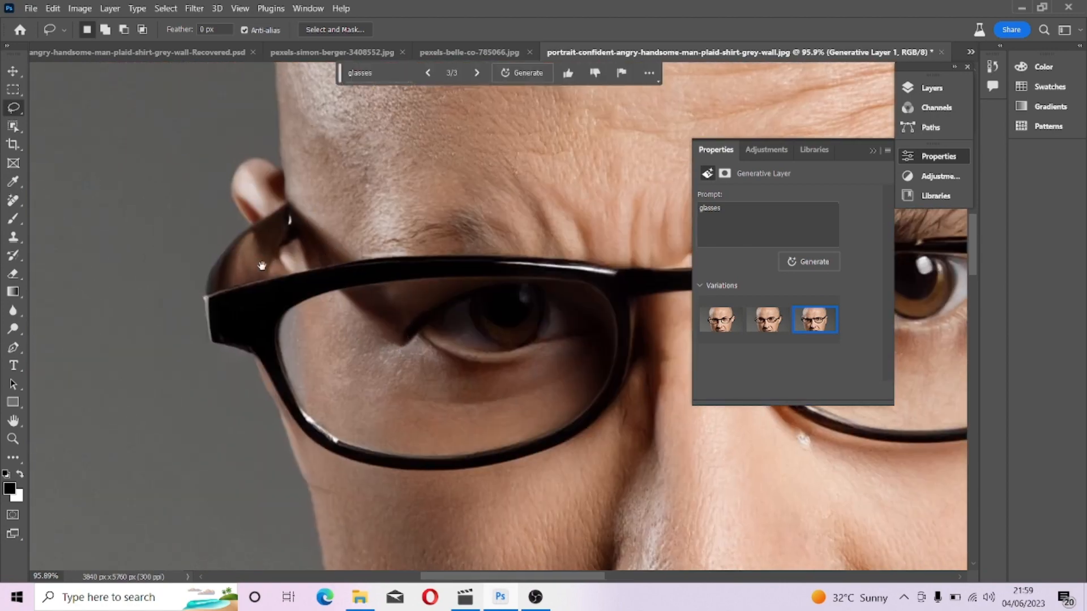
left_click_drag(674, 385, 339, 356)
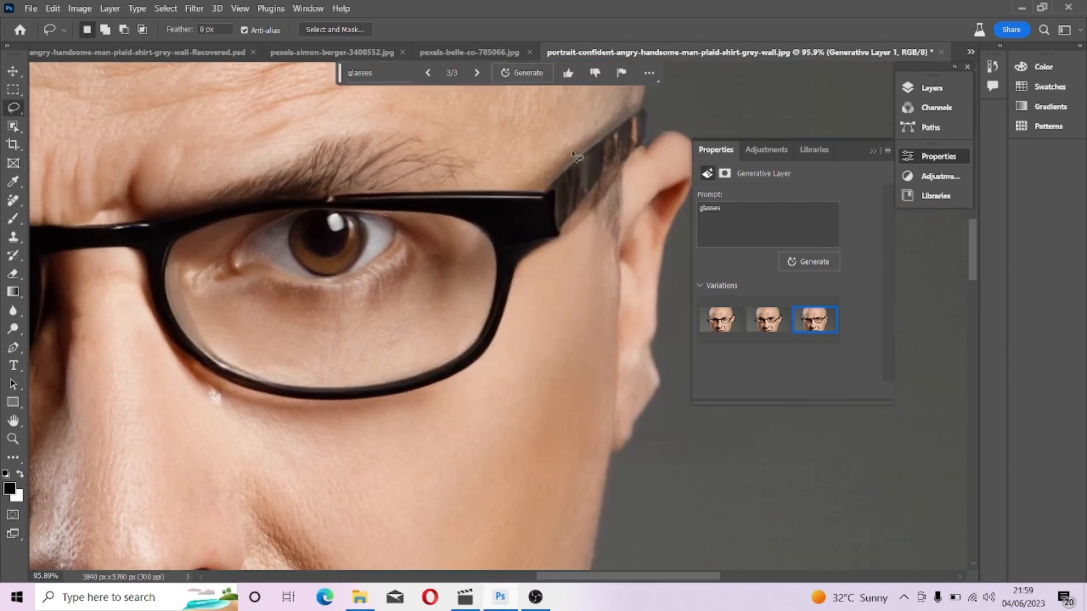
scroll(506, 306, "down", 5)
scroll(506, 312, "down", 6)
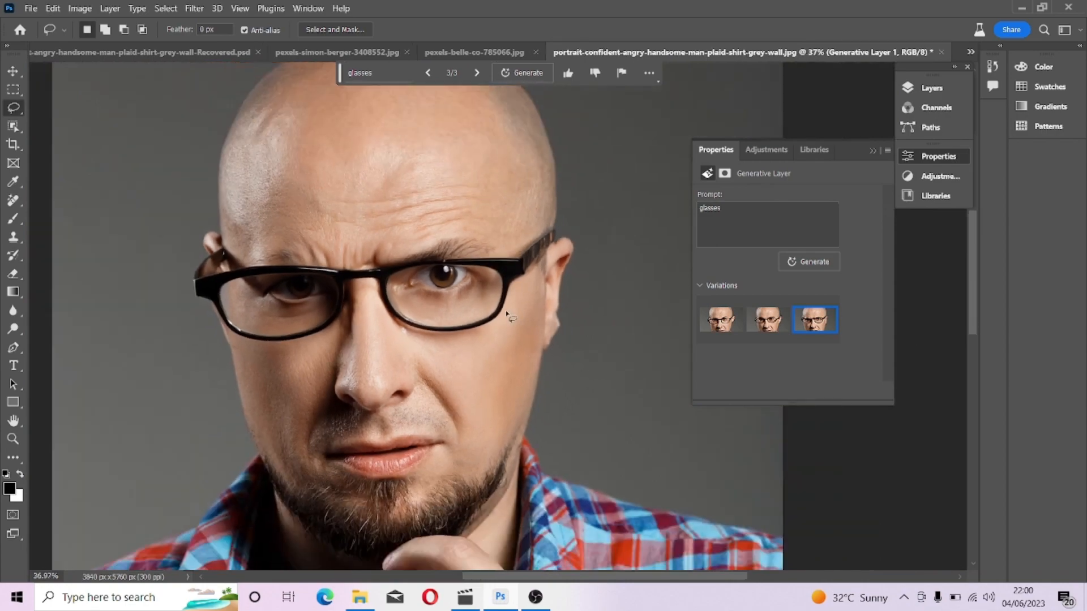
scroll(507, 313, "down", 1)
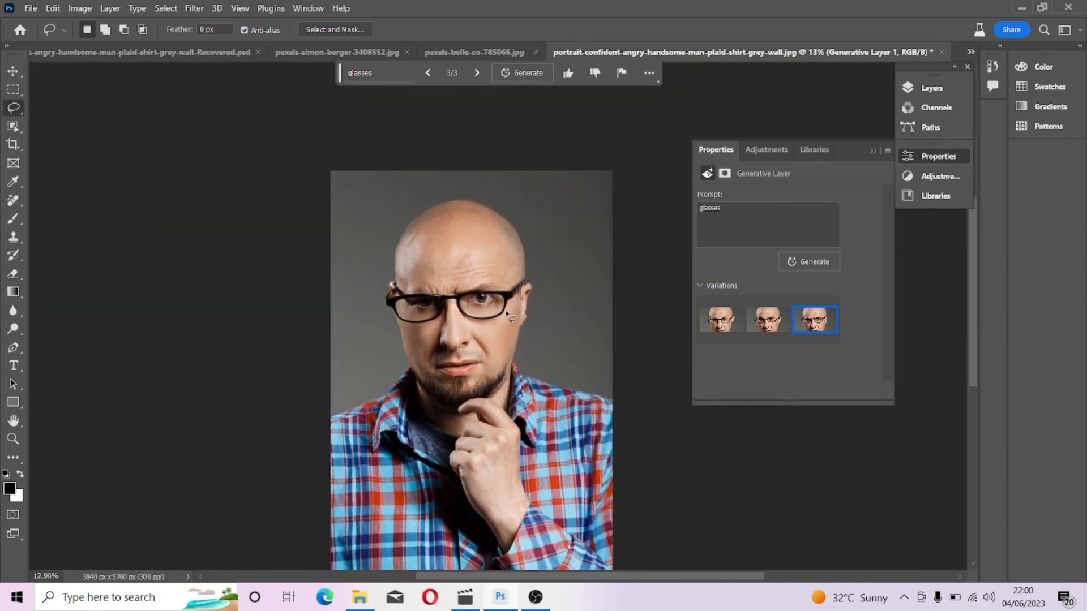
scroll(501, 354, "up", 2)
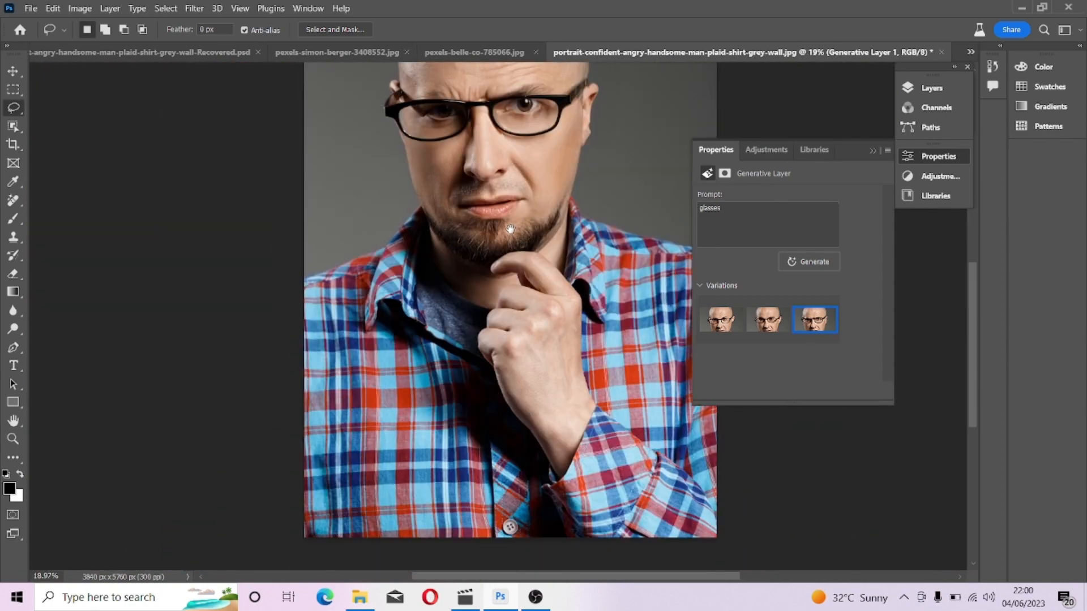
left_click_drag(515, 238, 493, 305)
scroll(487, 250, "down", 1)
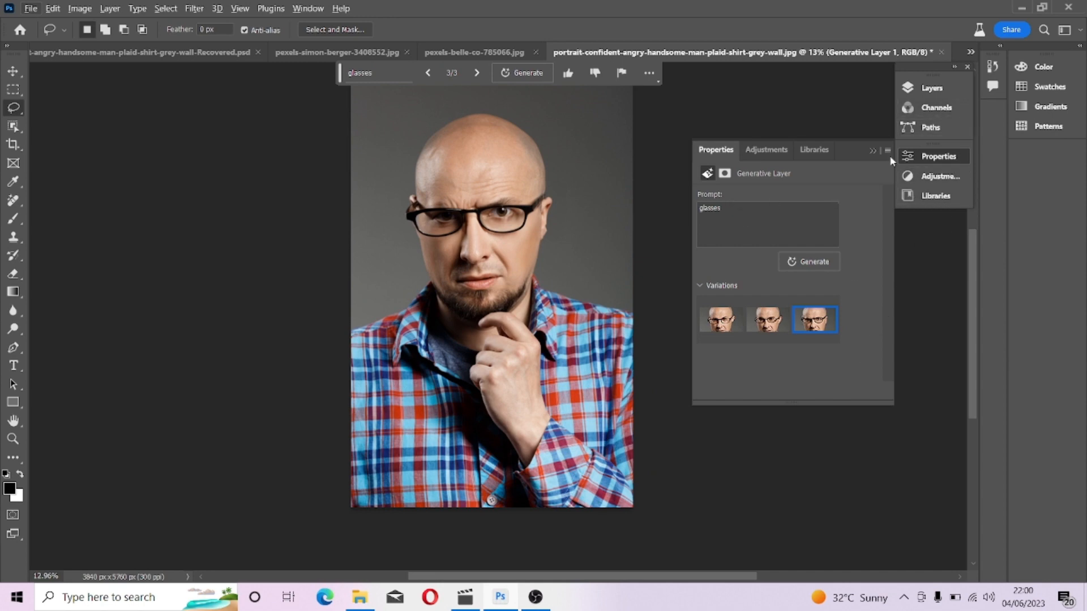
Toggle Generative Layer 1's visibility off and on to compare against the original.
left_click(926, 90)
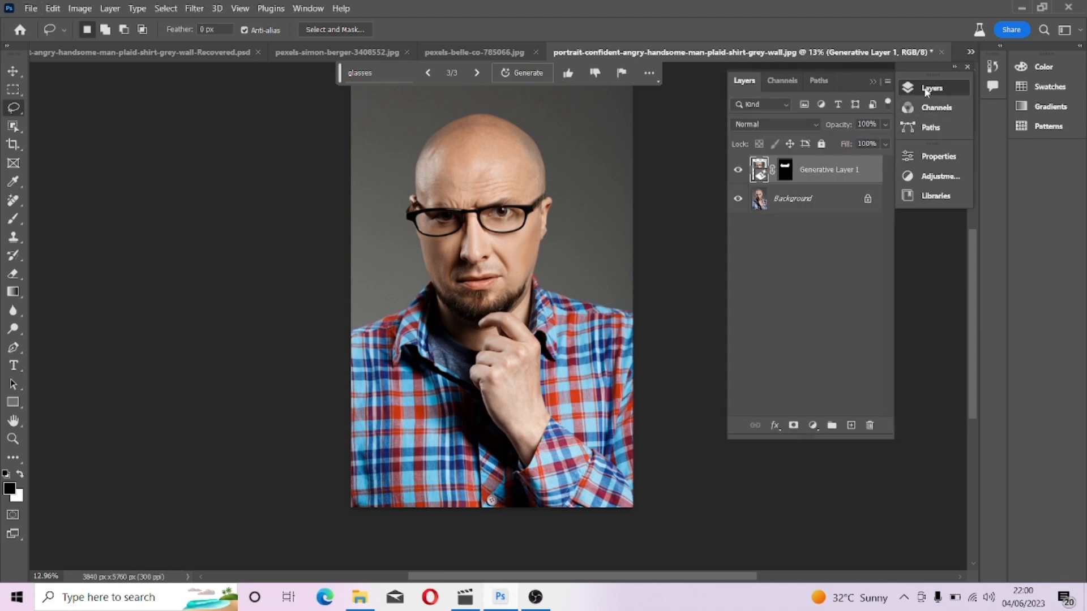
left_click(740, 171)
left_click(740, 170)
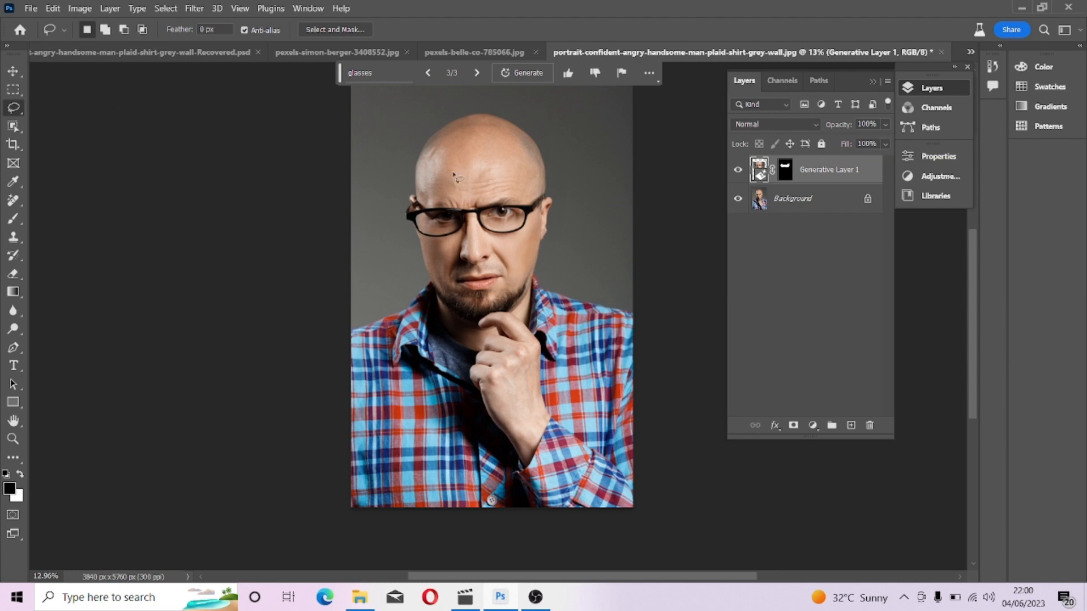
Lasso an area over the top of the head and Generative Fill it with the prompt "cap".
scroll(456, 177, "up", 1)
scroll(453, 176, "up", 2)
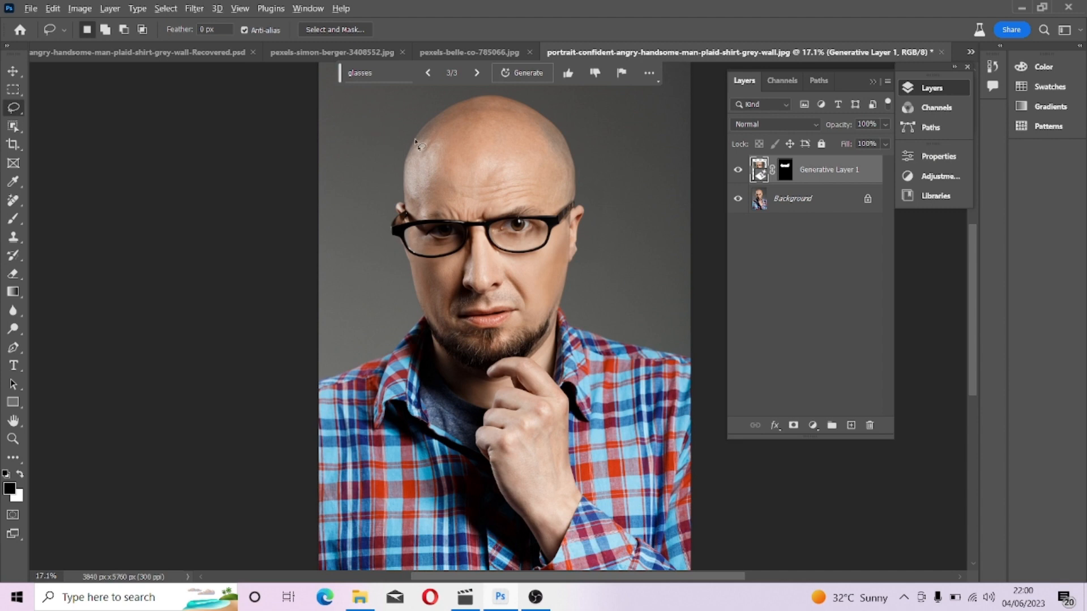
scroll(417, 145, "down", 1)
scroll(410, 142, "down", 1)
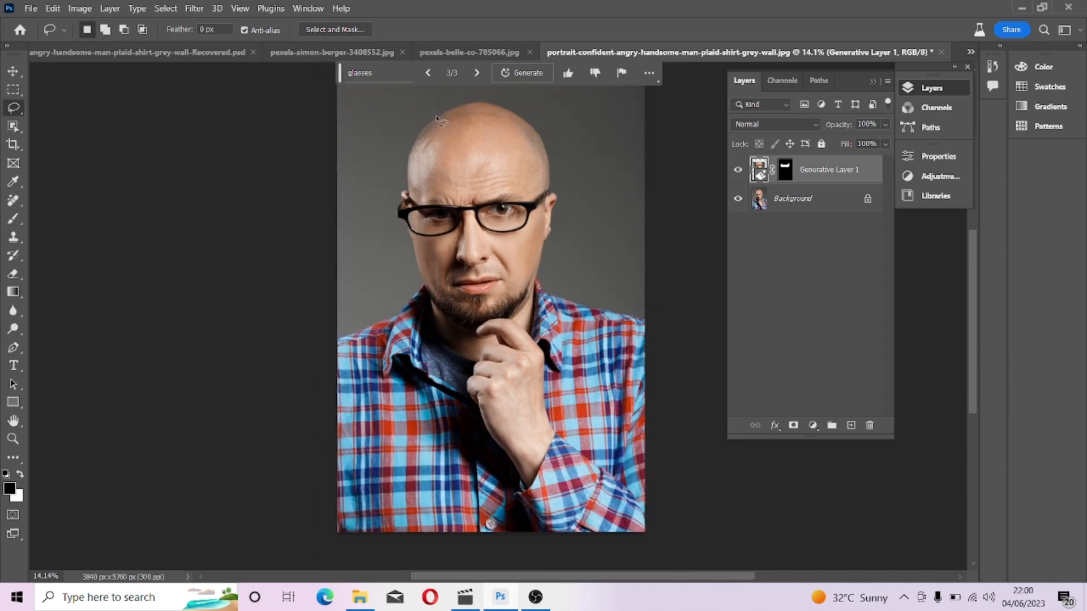
mouse_move(401, 125)
left_mouse_down()
mouse_move(495, 85)
mouse_move(548, 110)
mouse_move(558, 173)
mouse_move(543, 184)
mouse_move(447, 186)
mouse_move(372, 142)
mouse_move(399, 124)
left_mouse_up()
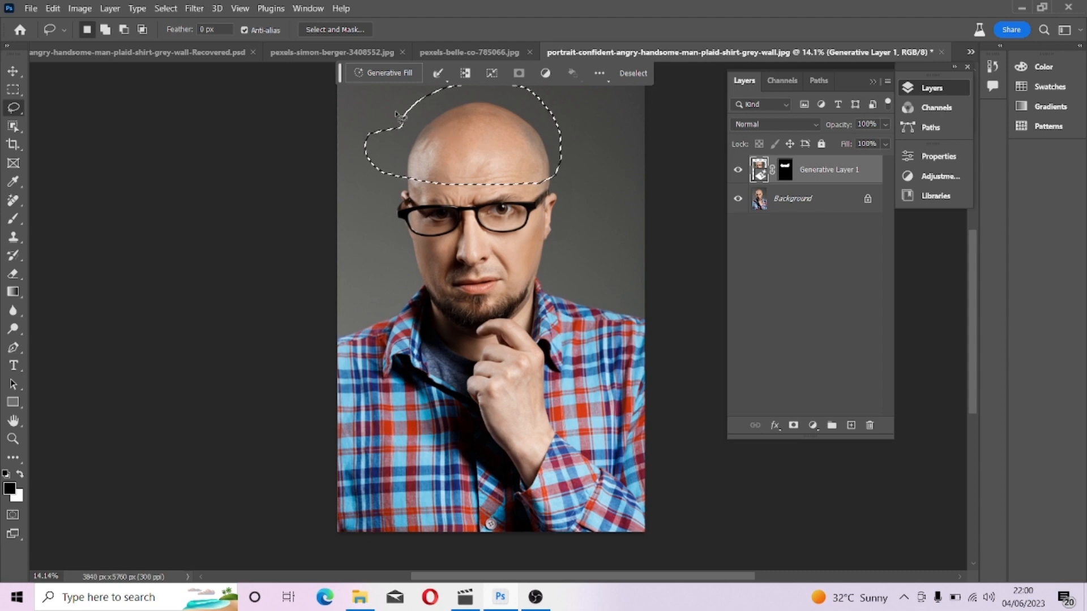
left_click(369, 72)
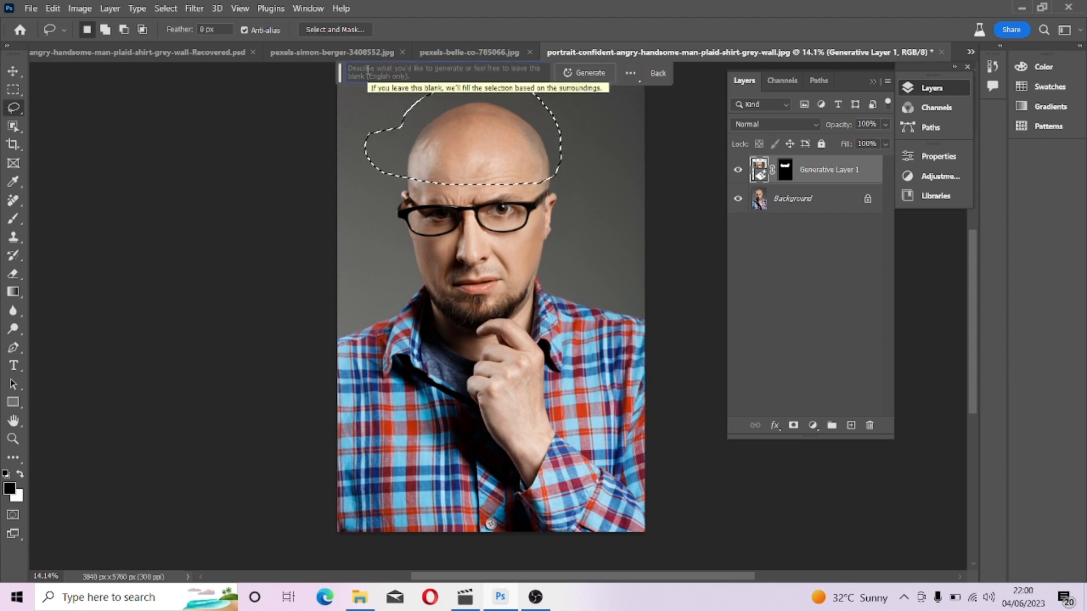
type("cap")
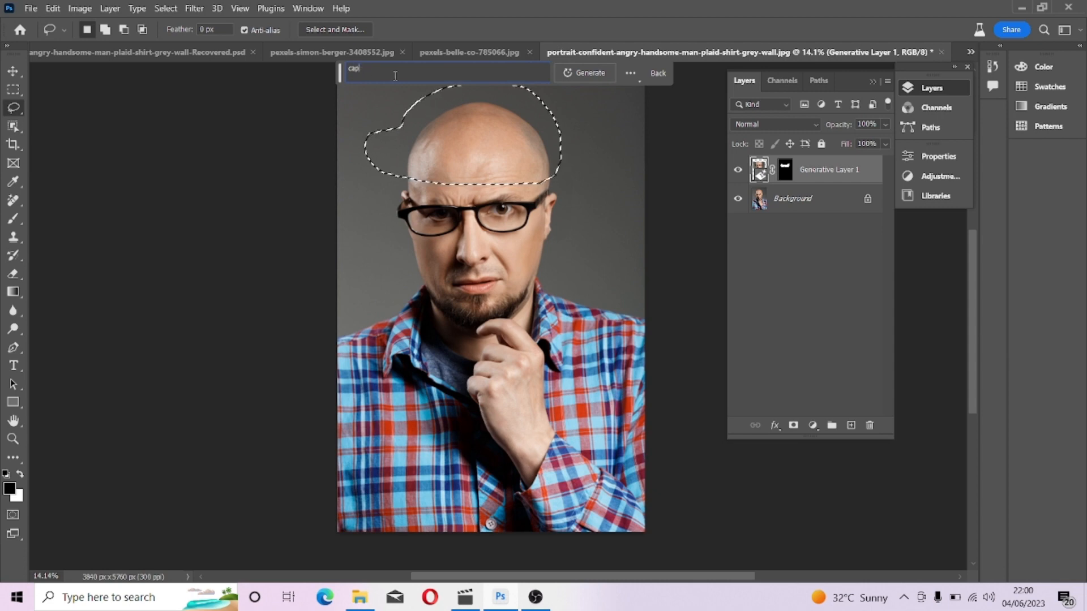
left_click(607, 73)
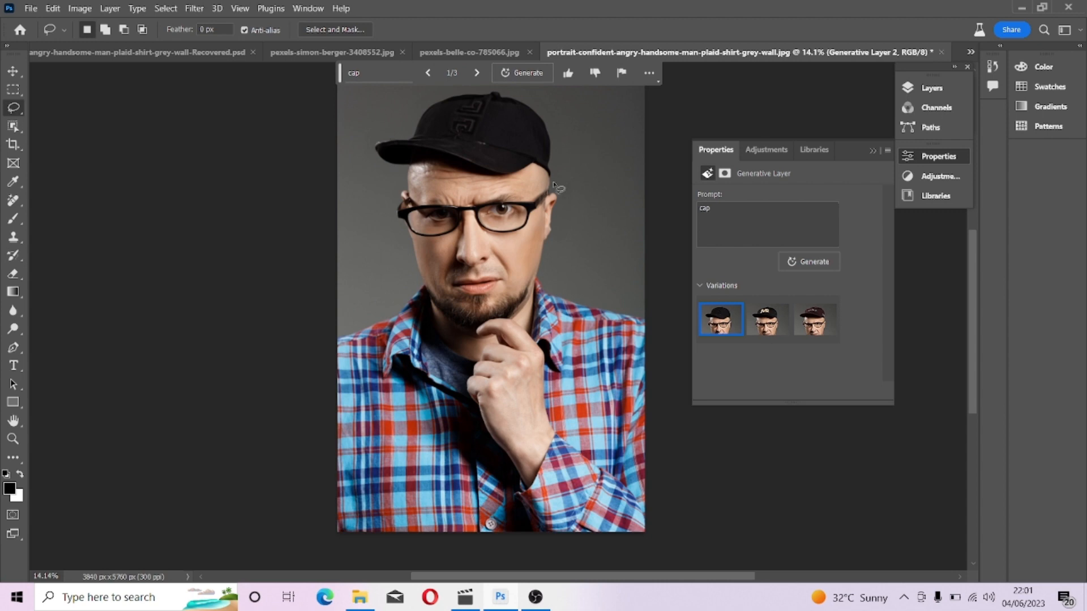
Preview the second and third cap variations, then generate another batch of cap variations.
scroll(552, 297, "down", 2)
scroll(552, 298, "down", 1)
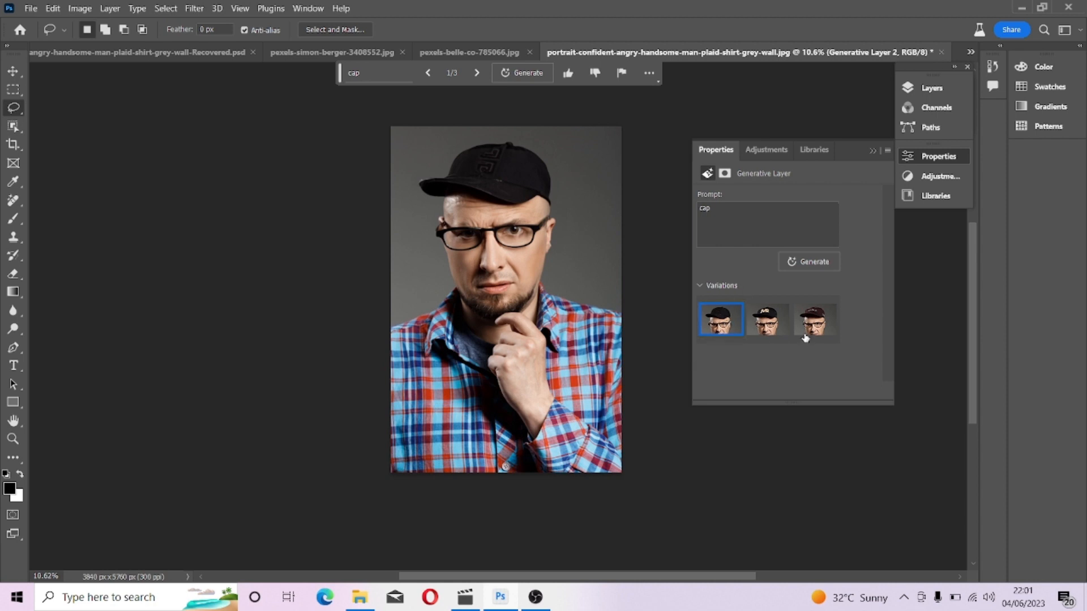
left_click(773, 329)
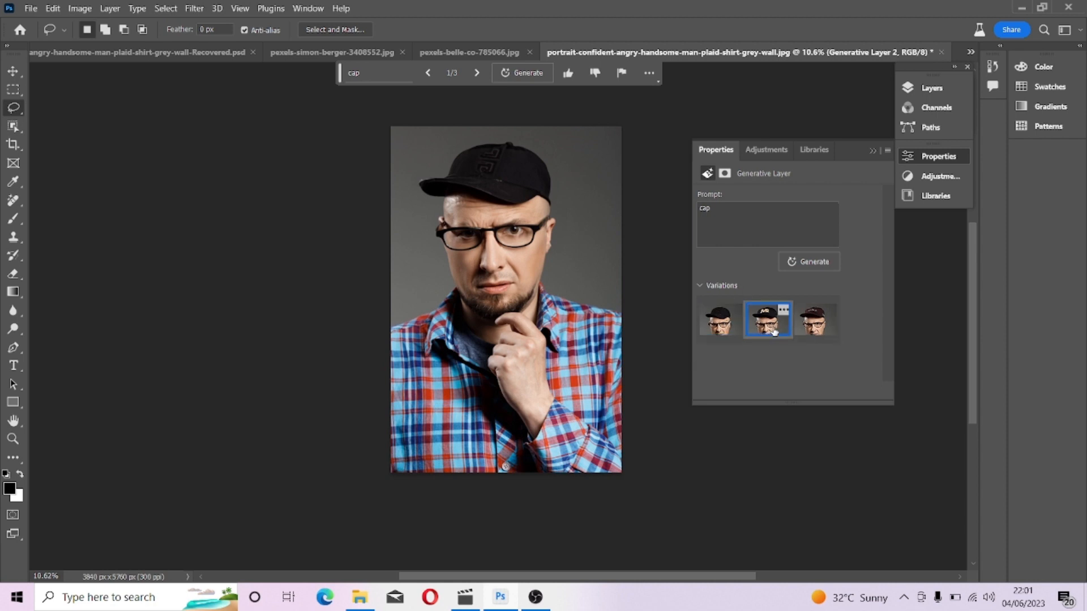
left_click(821, 333)
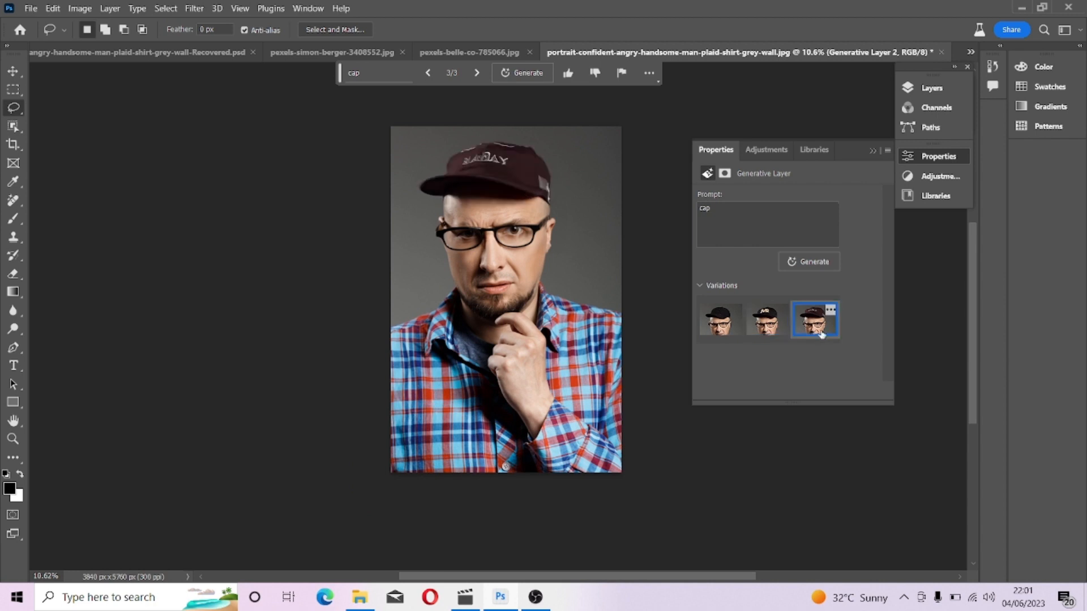
left_click(823, 262)
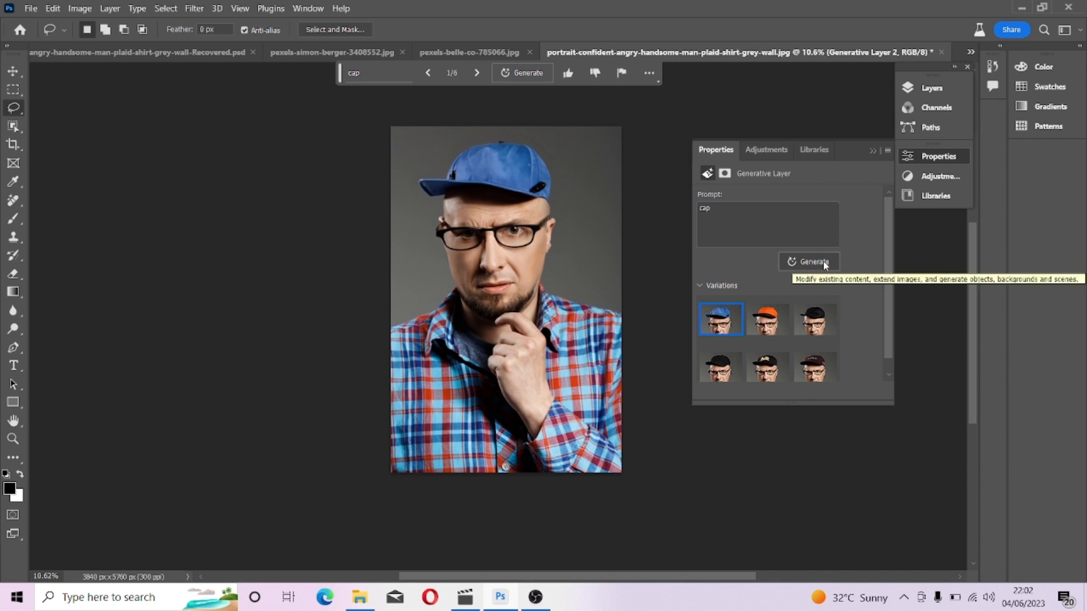
Compare the new cap variations and settle on the first one with the blue cap.
scroll(767, 322, "down", 1)
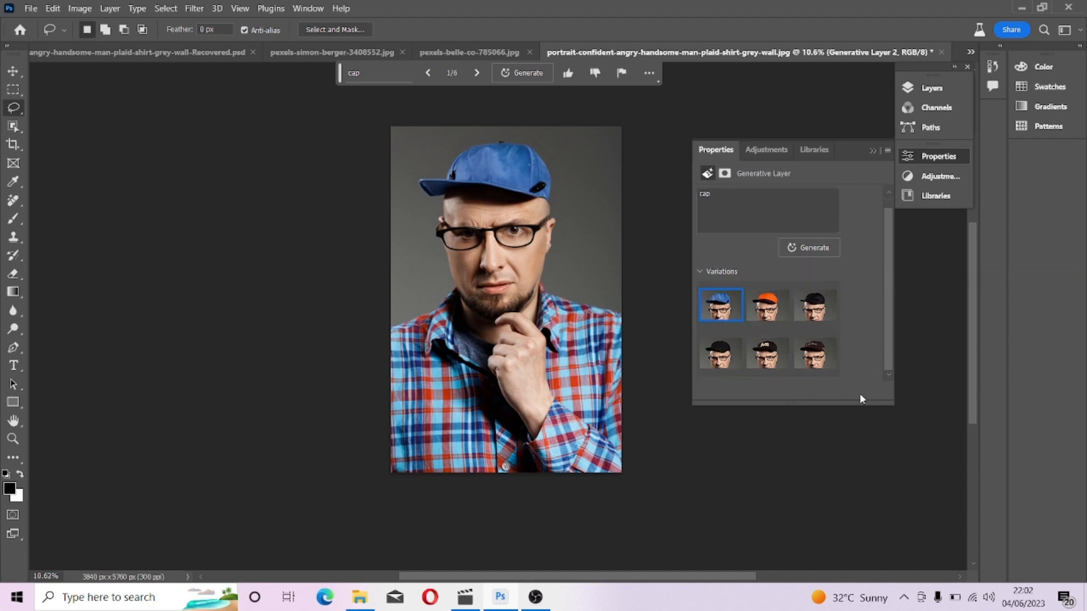
left_click(759, 317)
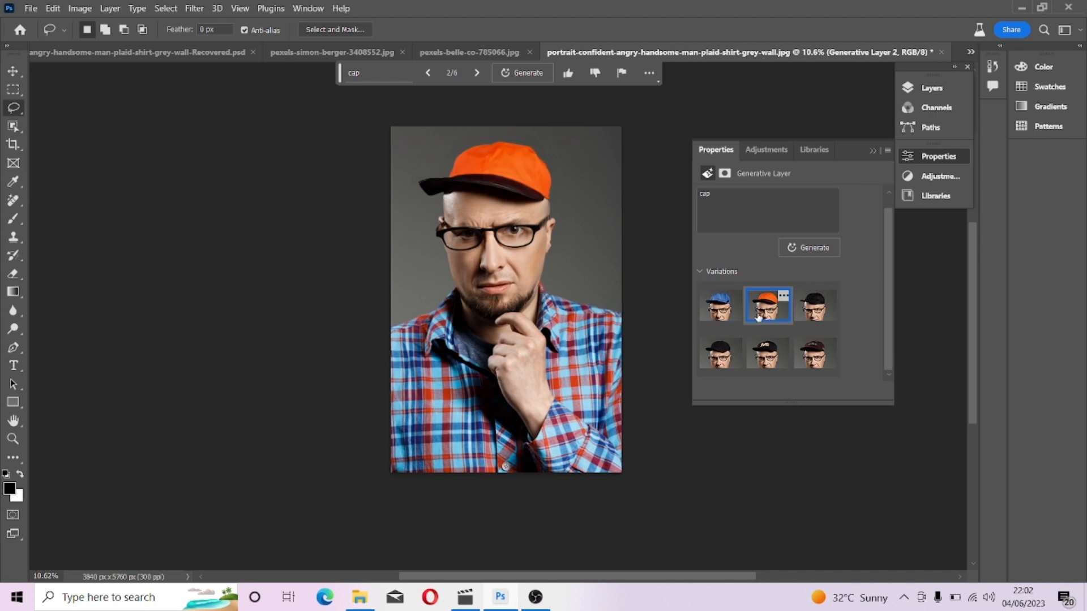
left_click(811, 318)
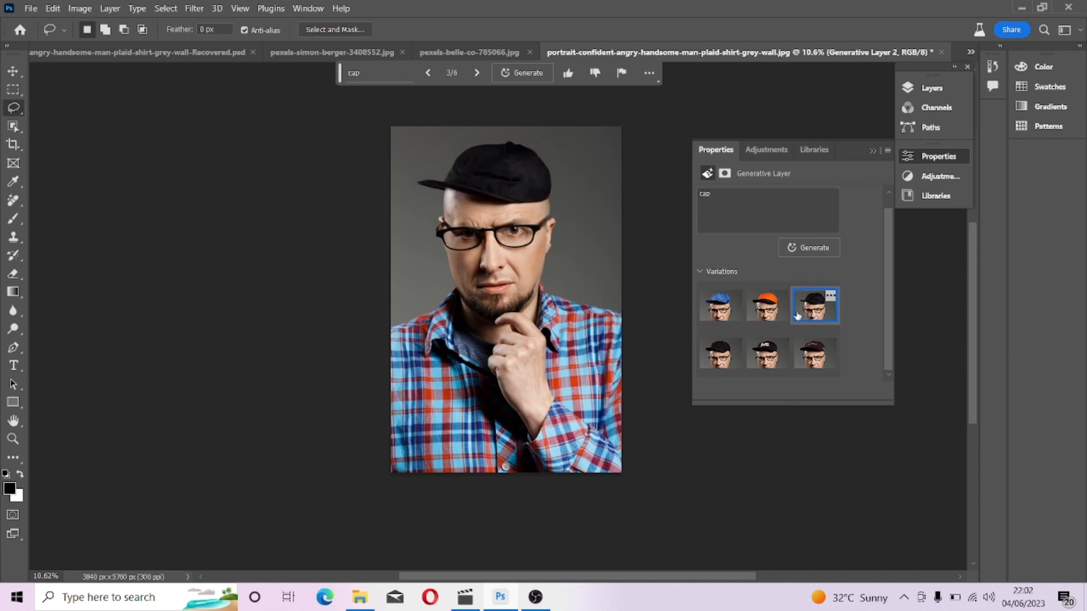
left_click(768, 310)
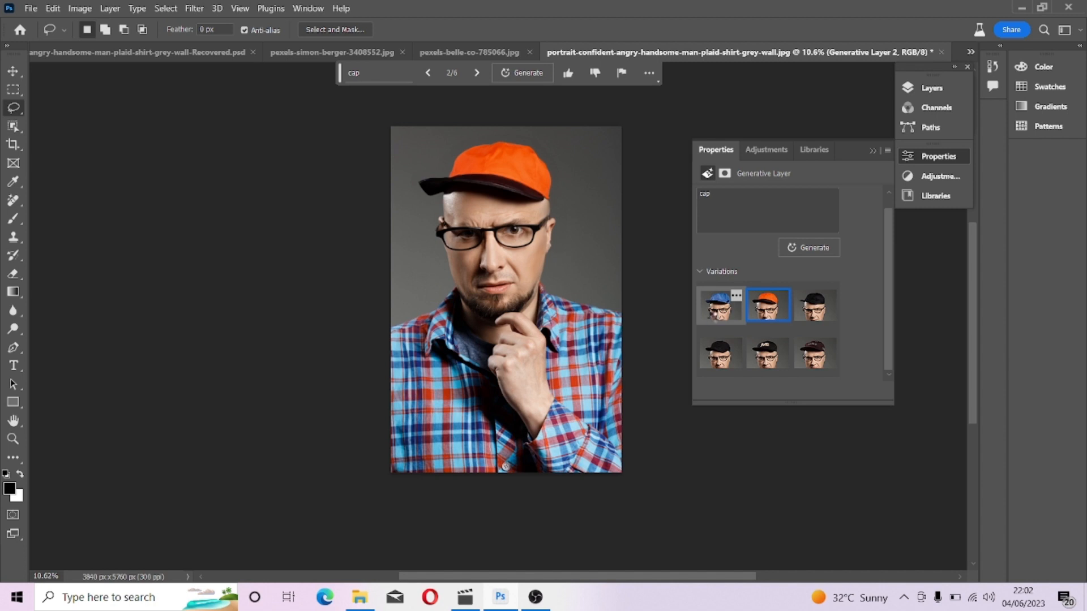
left_click(714, 320)
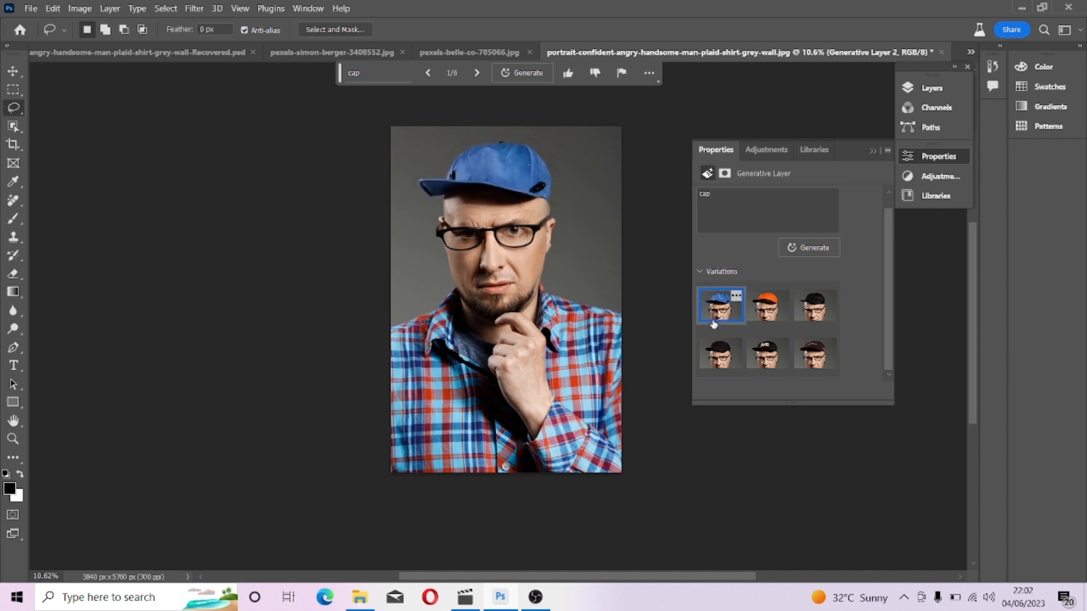
Merge all visible layers into the Background layer.
left_click(931, 96)
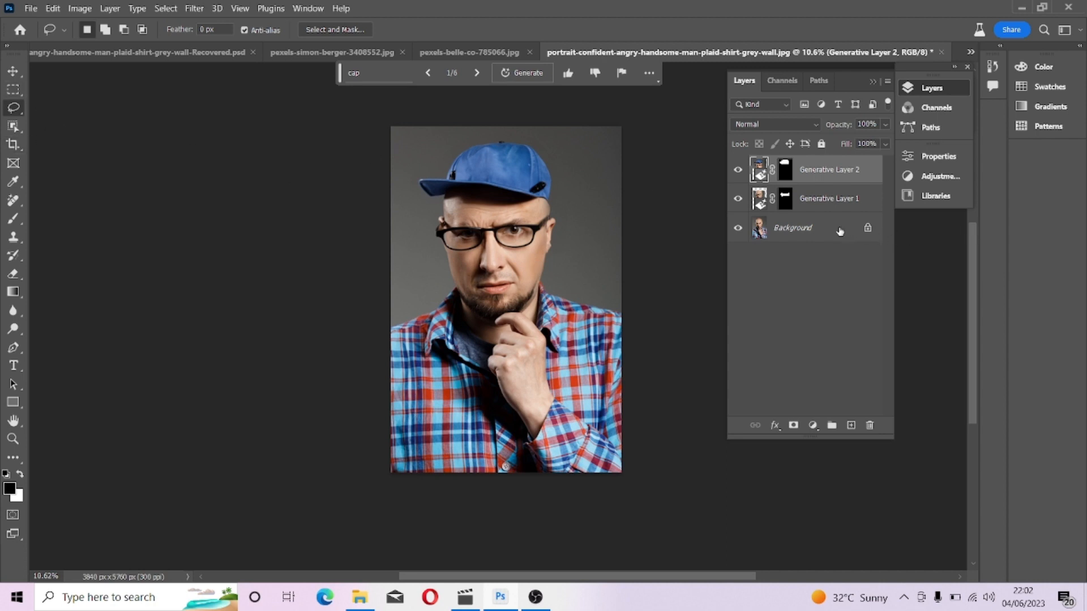
right_click(820, 233)
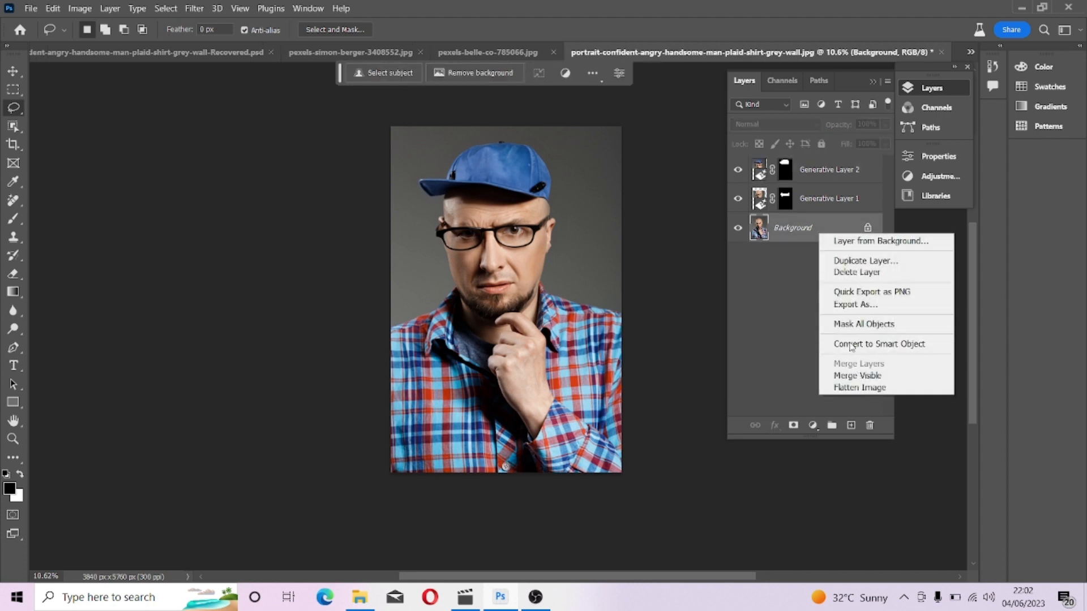
right_click(791, 239)
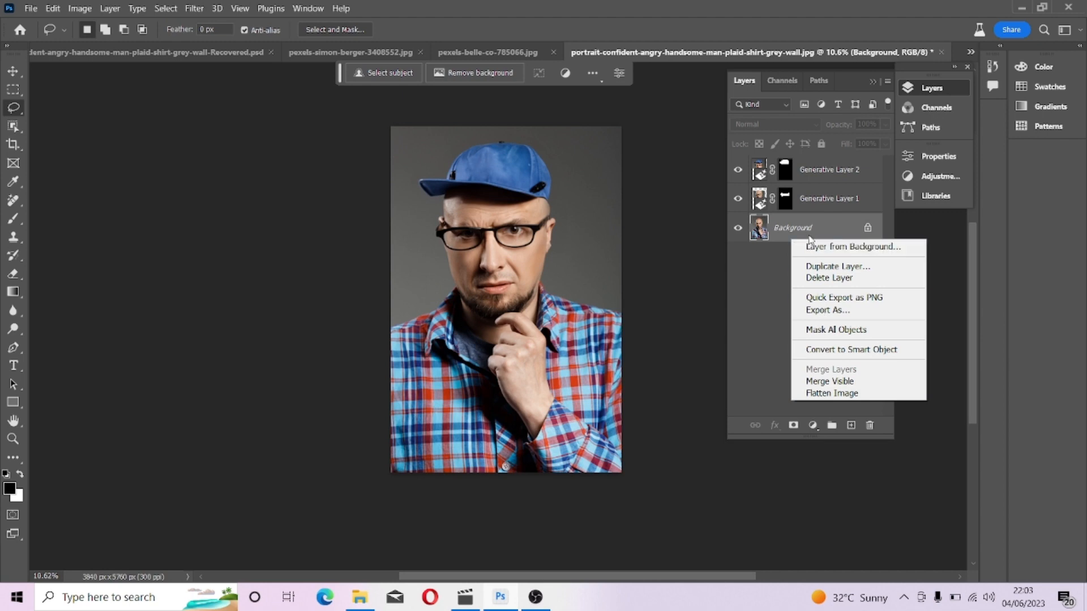
right_click(817, 229)
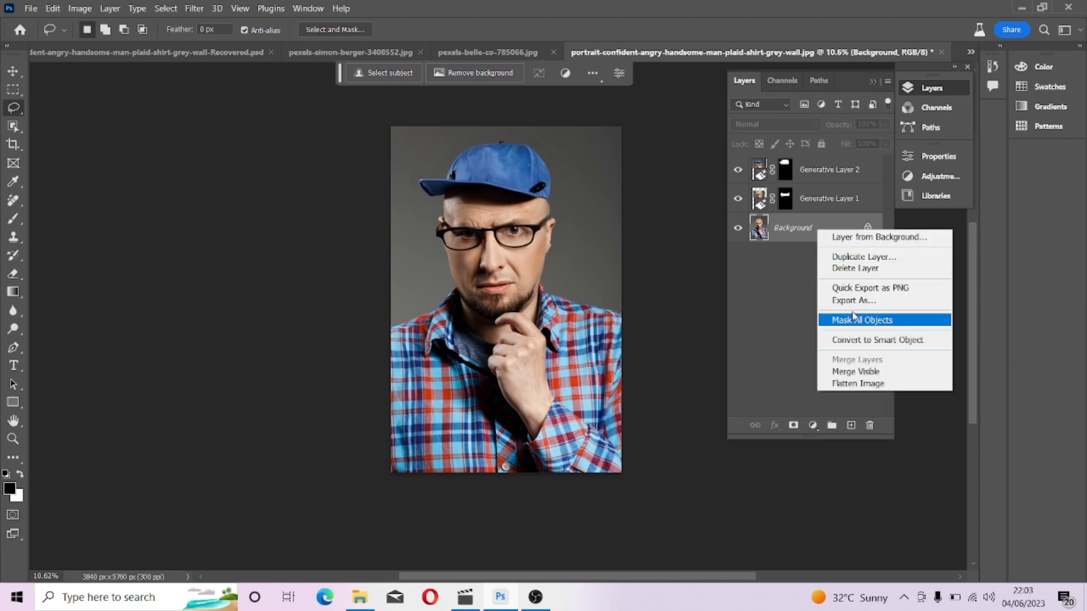
left_click(857, 373)
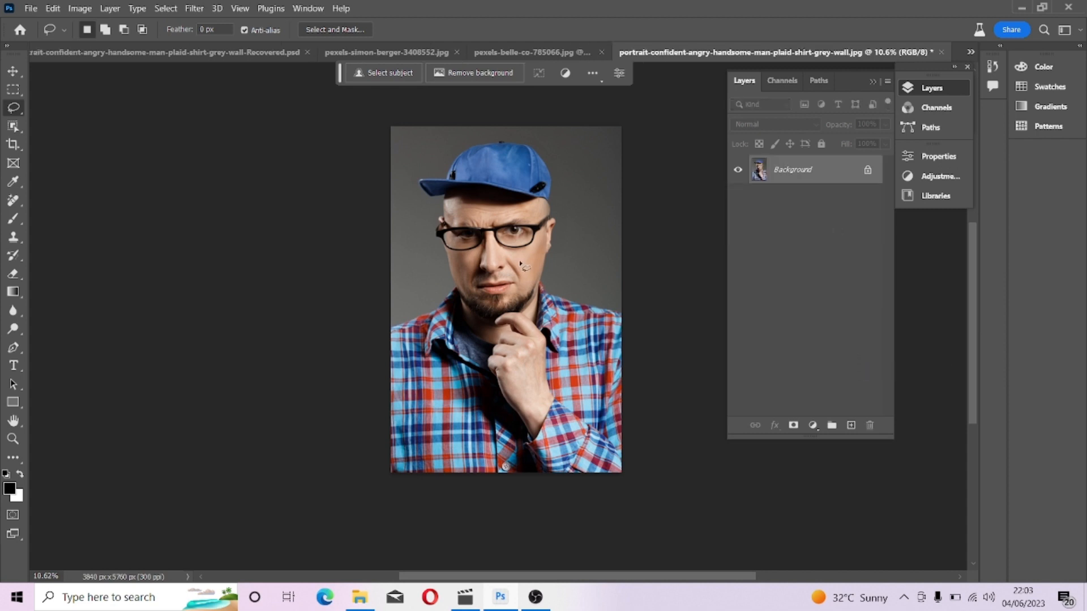
Select the subject and invert the selection.
left_click(380, 79)
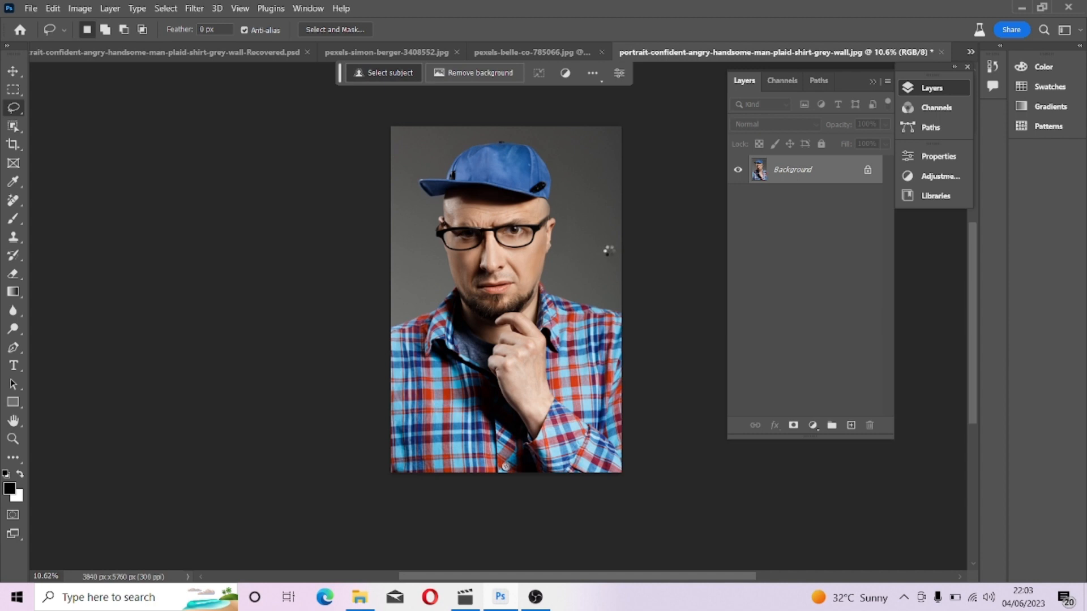
right_click(487, 309)
left_click(514, 332)
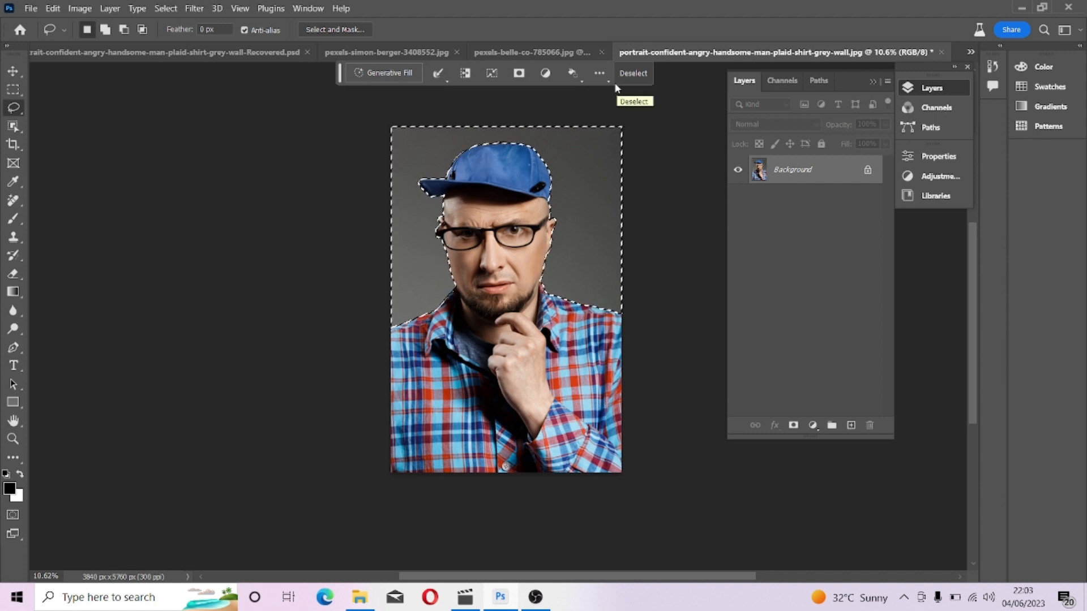
Reposition the contextual task bar and toggle its pinned position.
left_click(600, 74)
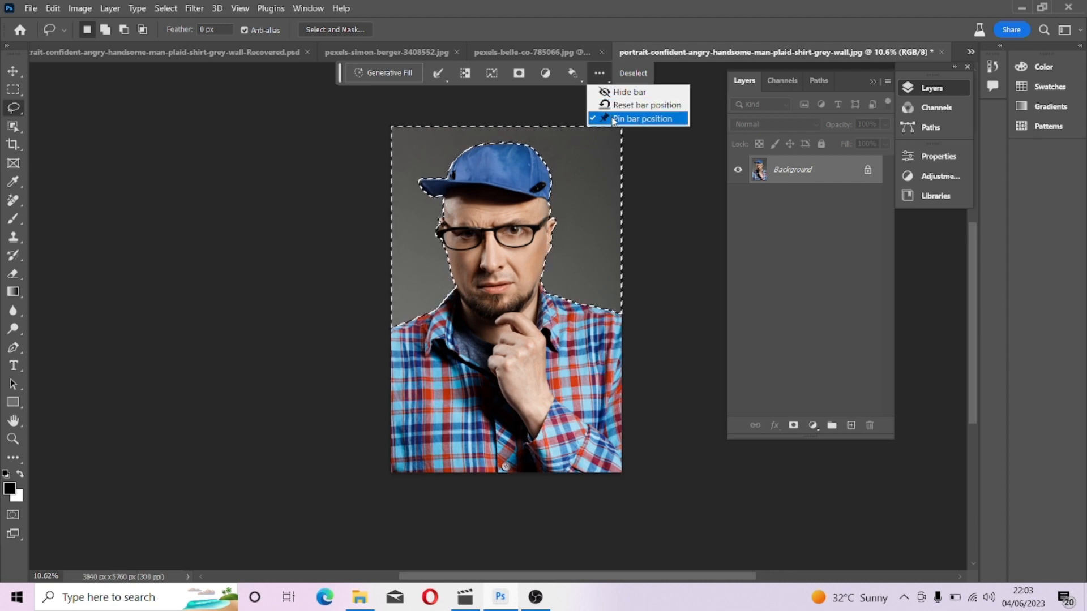
left_click(614, 119)
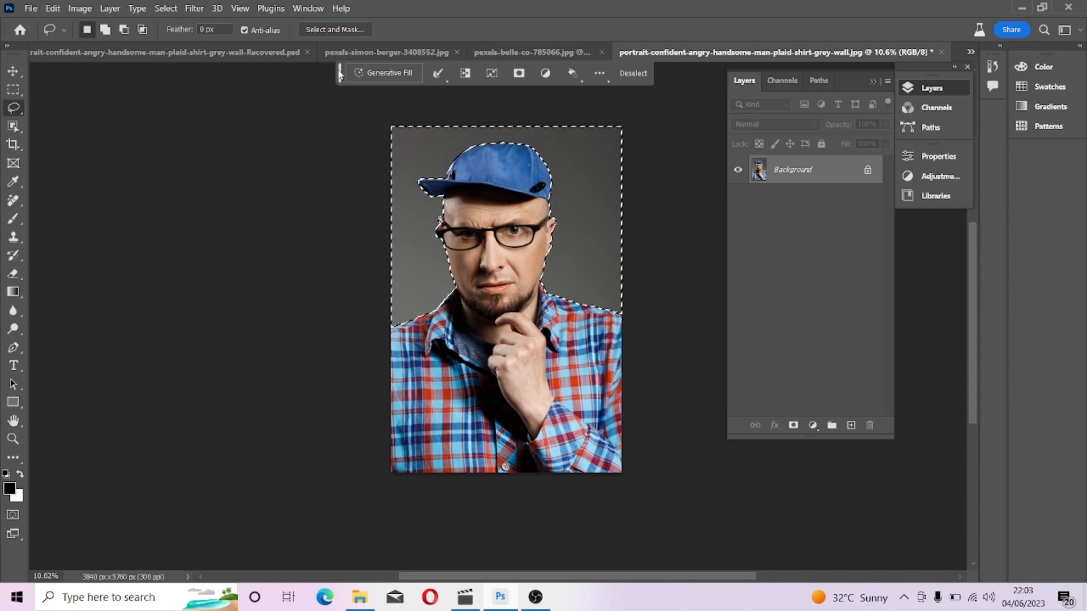
left_click_drag(339, 77, 347, 79)
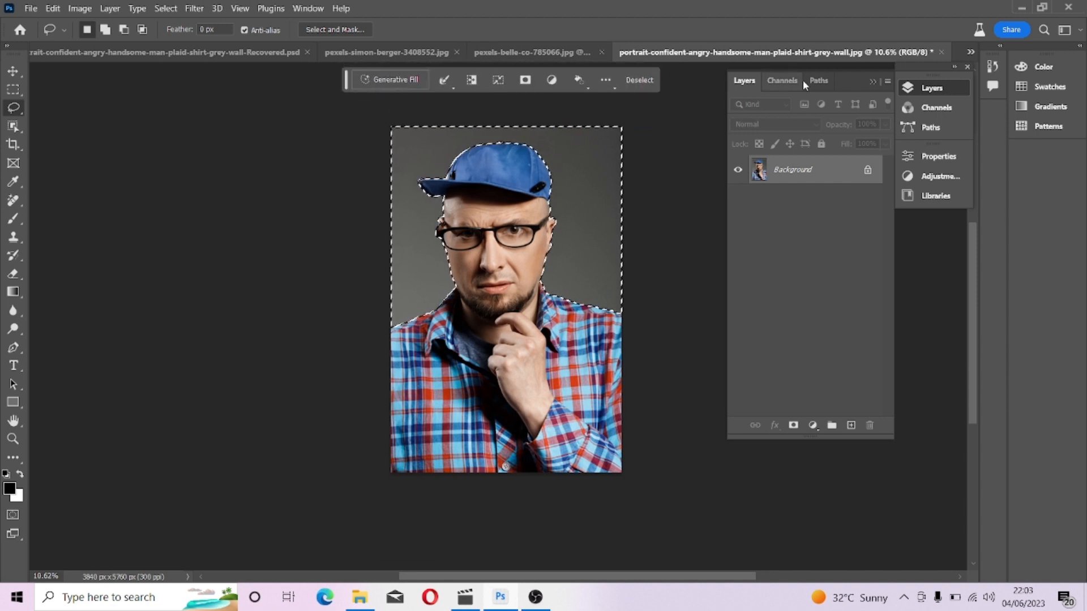
left_click(605, 80)
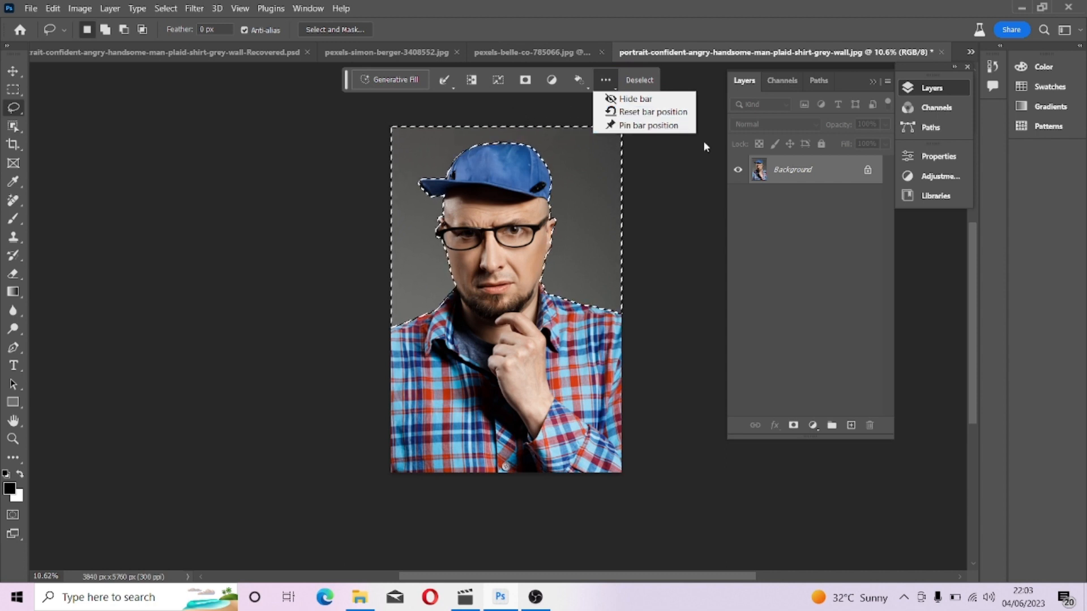
left_click(664, 126)
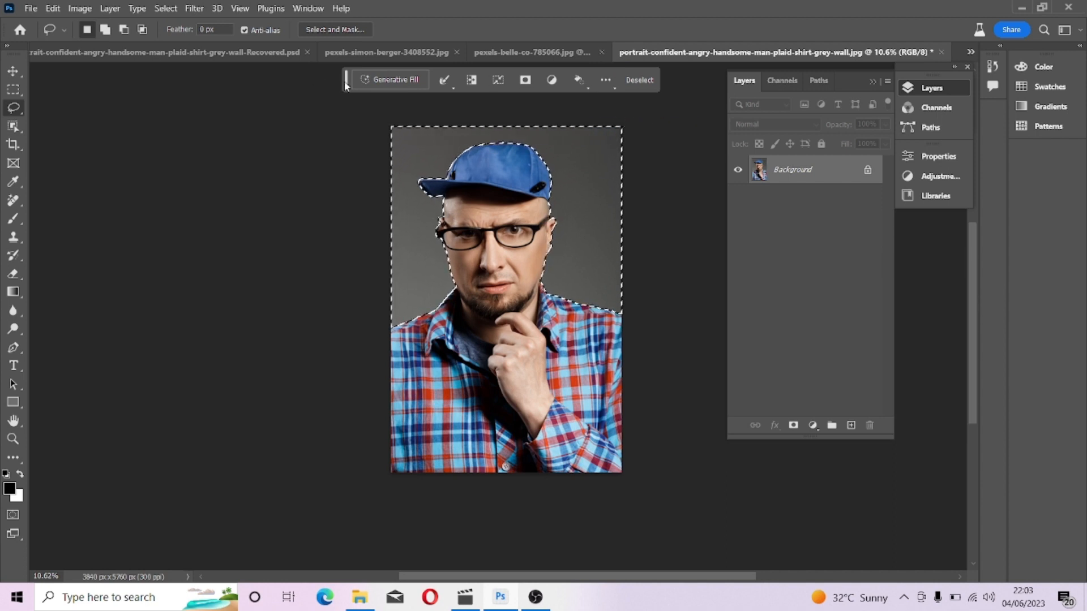
mouse_move(345, 79)
left_mouse_down()
mouse_move(345, 99)
mouse_move(345, 87)
left_mouse_up()
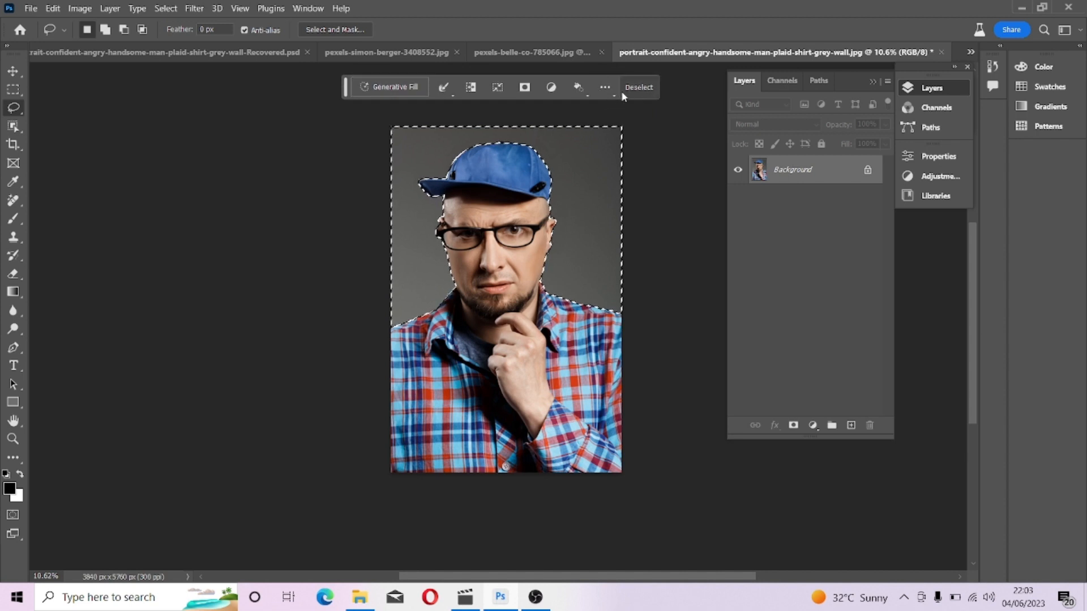
left_click(605, 88)
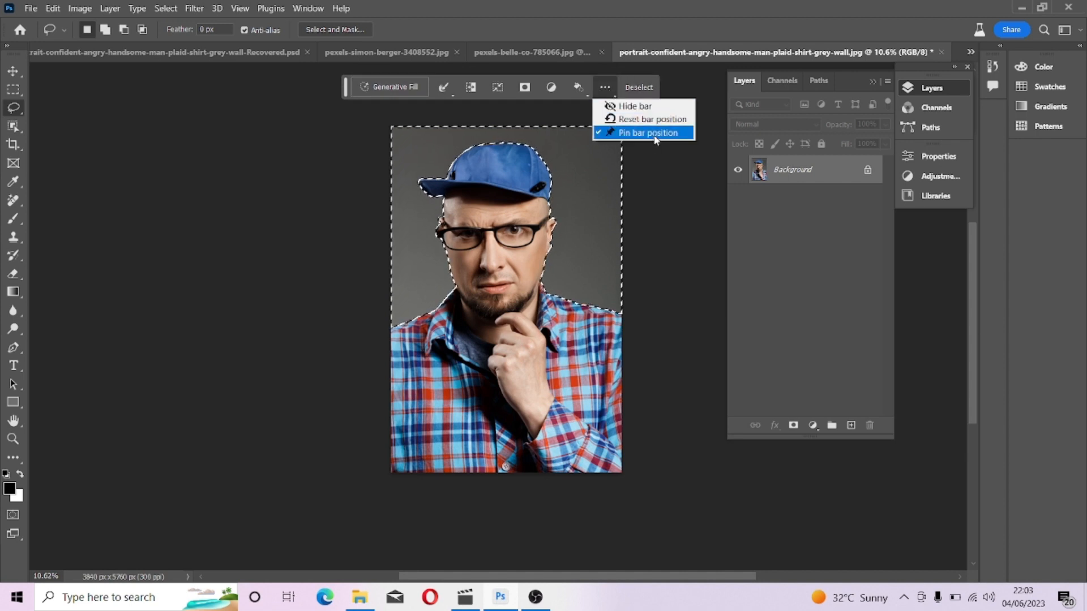
left_click(647, 132)
left_click(604, 88)
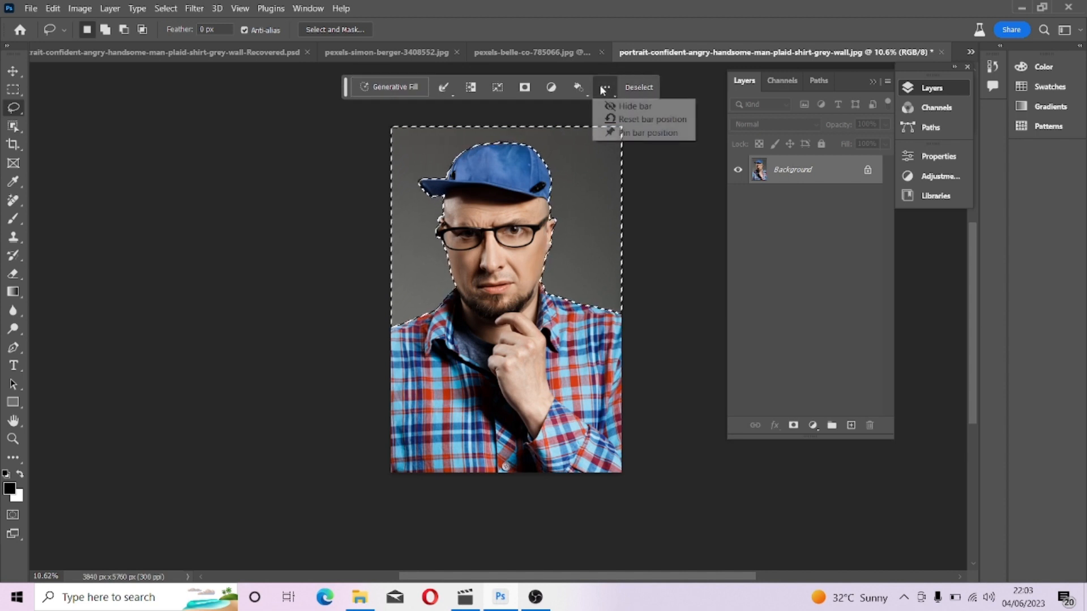
left_click(646, 133)
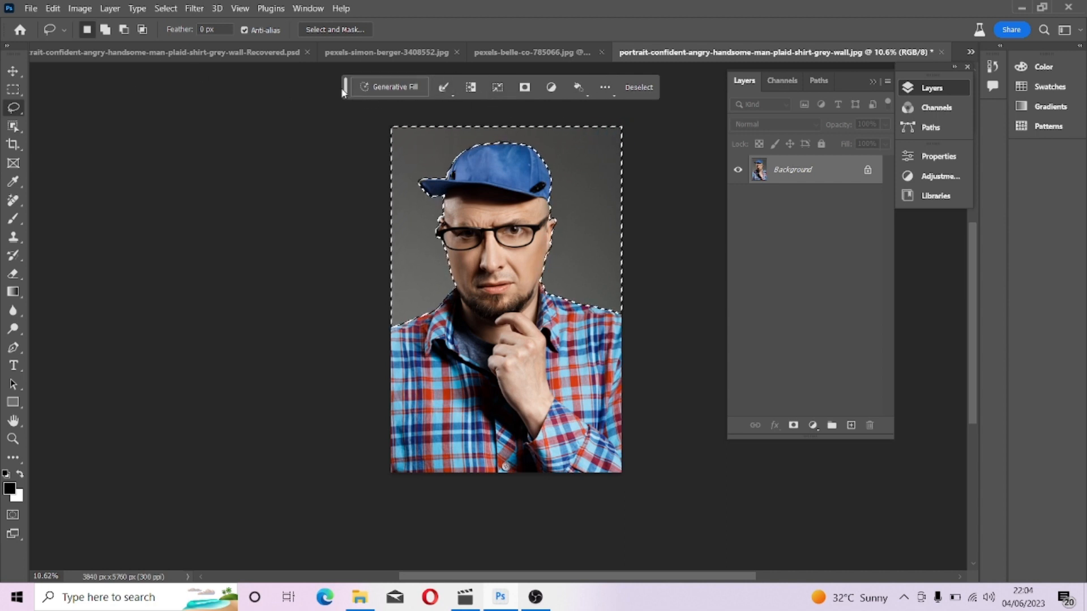
left_click_drag(346, 92, 354, 81)
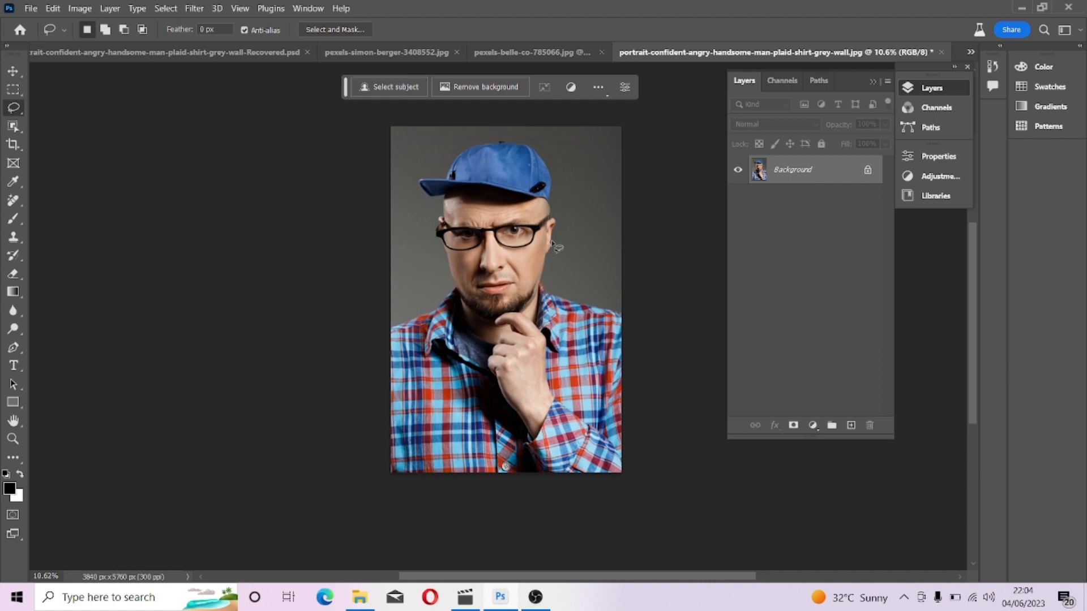
Select the subject again and invert the selection to target the background.
scroll(510, 238, "up", 2)
scroll(507, 226, "down", 3)
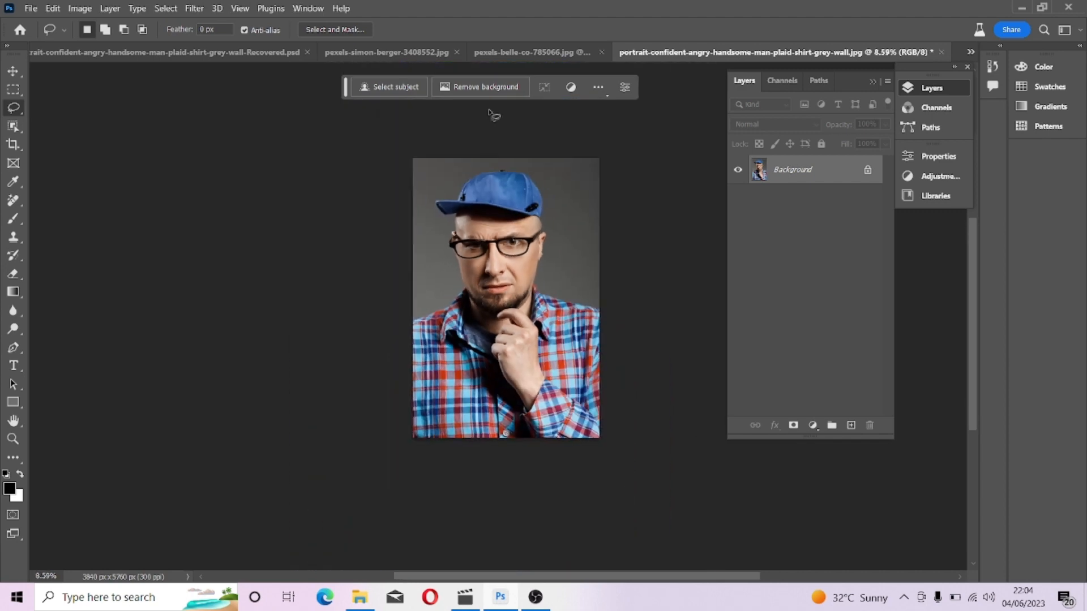
left_click(385, 86)
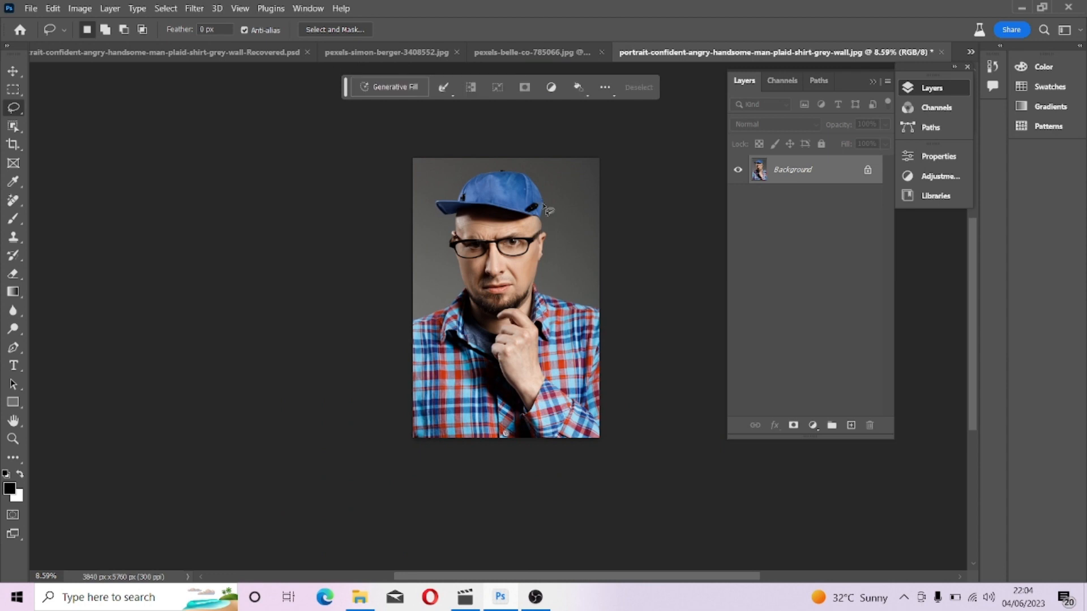
right_click(544, 215)
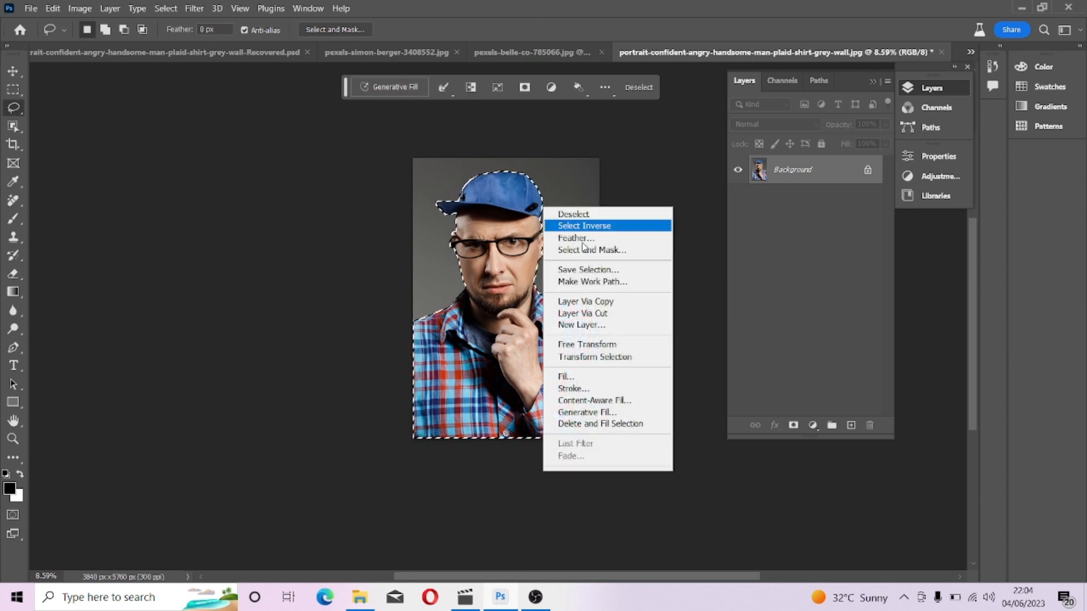
left_click(608, 226)
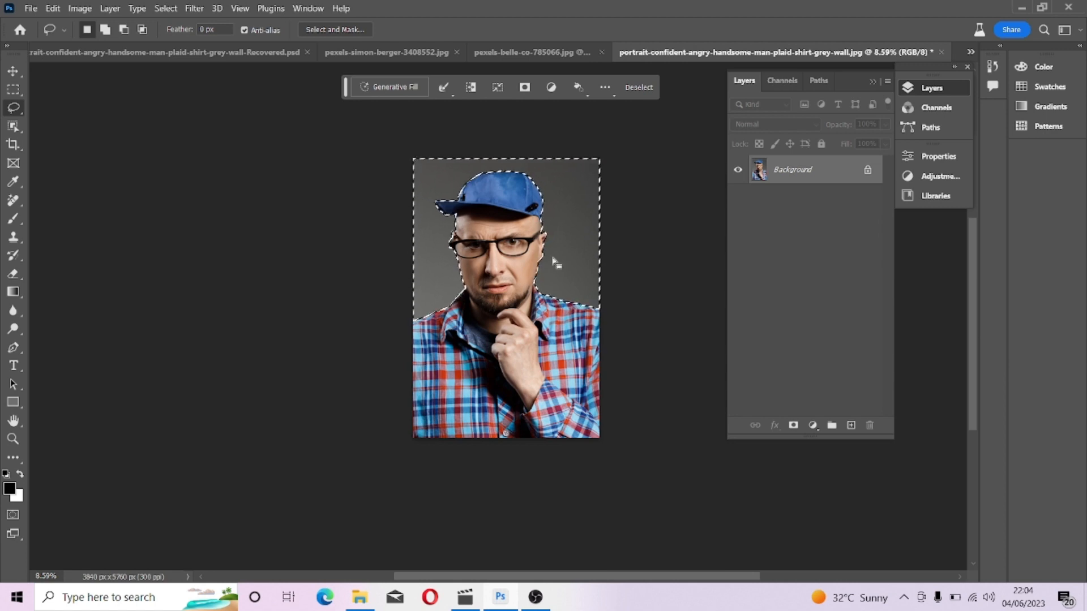
Generative Fill the background with the prompt "busy city".
left_click(399, 87)
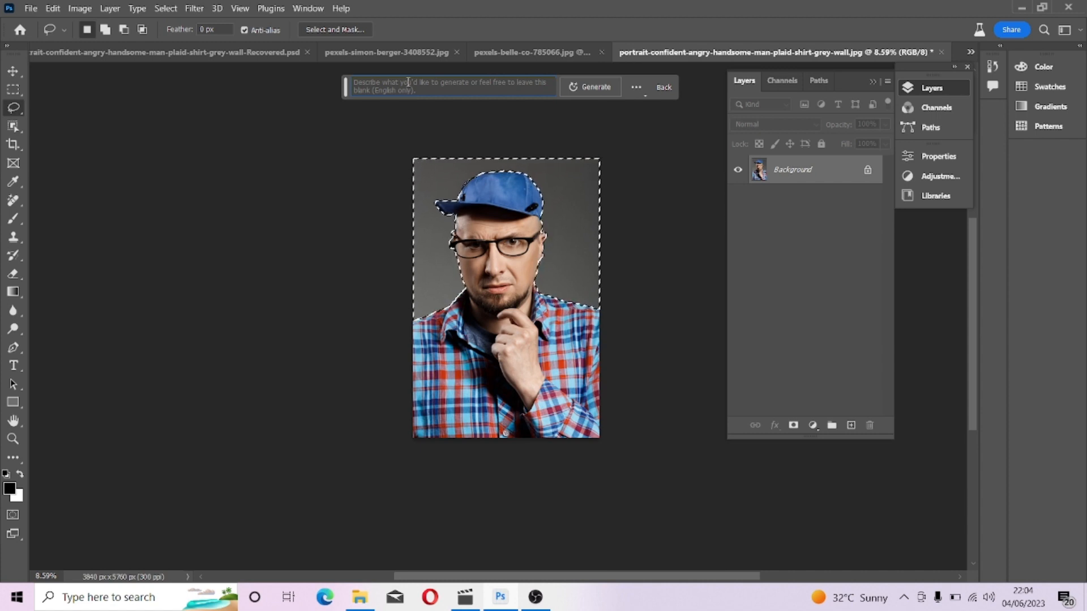
type("bu")
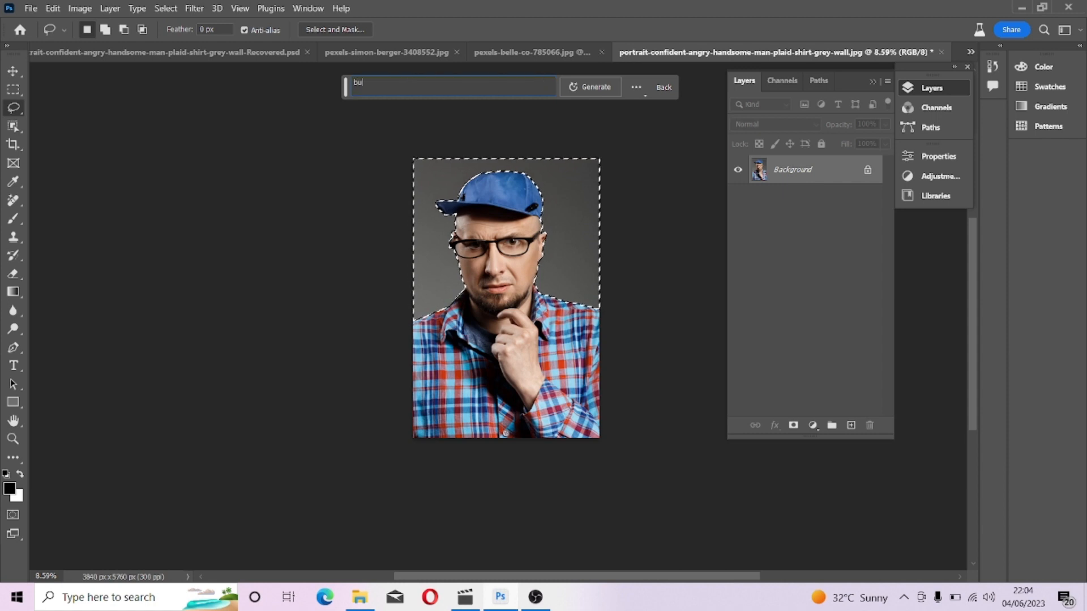
type("sy city")
left_click(593, 87)
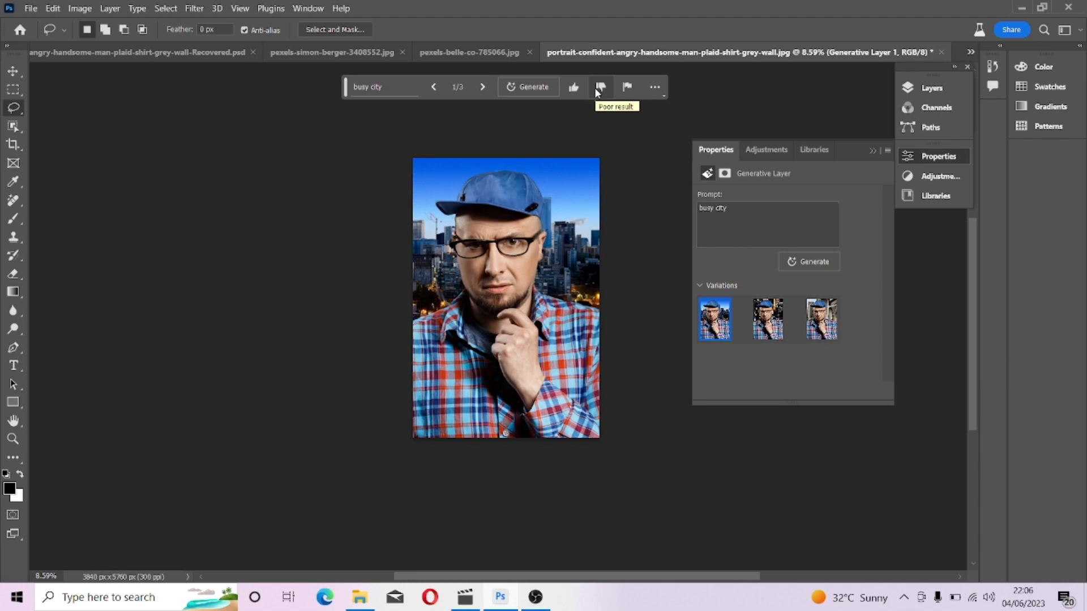
Preview the second and third busy city variations, keeping the third one.
scroll(565, 225, "up", 3)
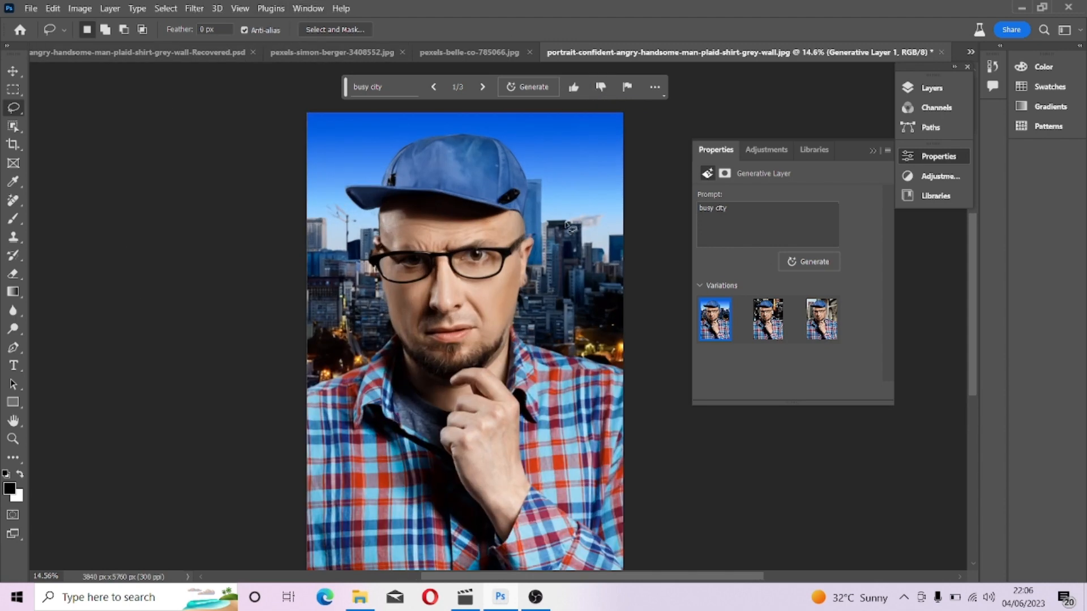
scroll(568, 226, "up", 3)
scroll(569, 225, "down", 3)
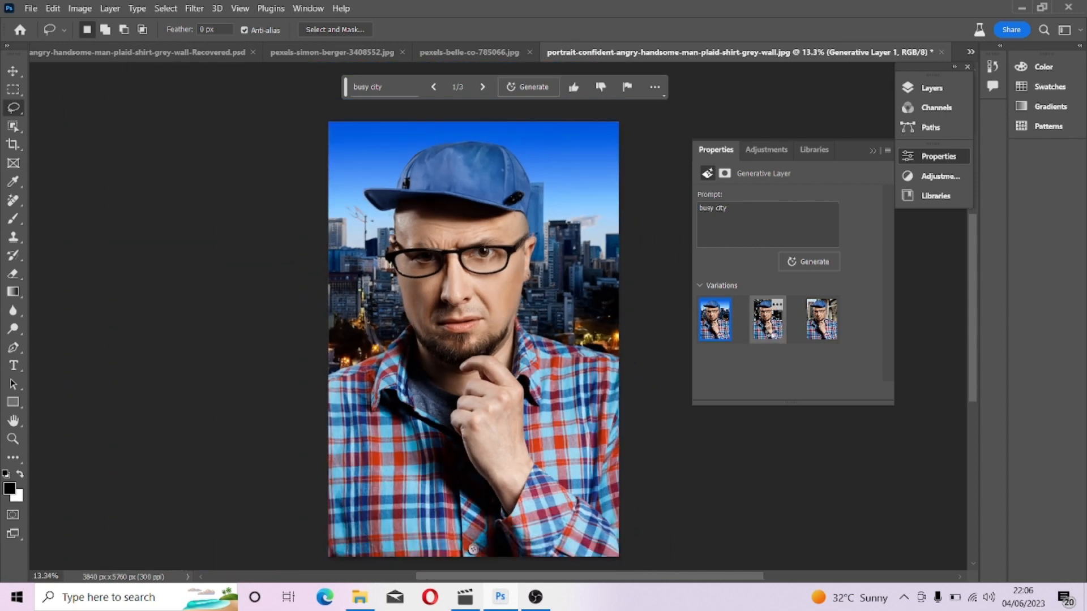
left_click(770, 323)
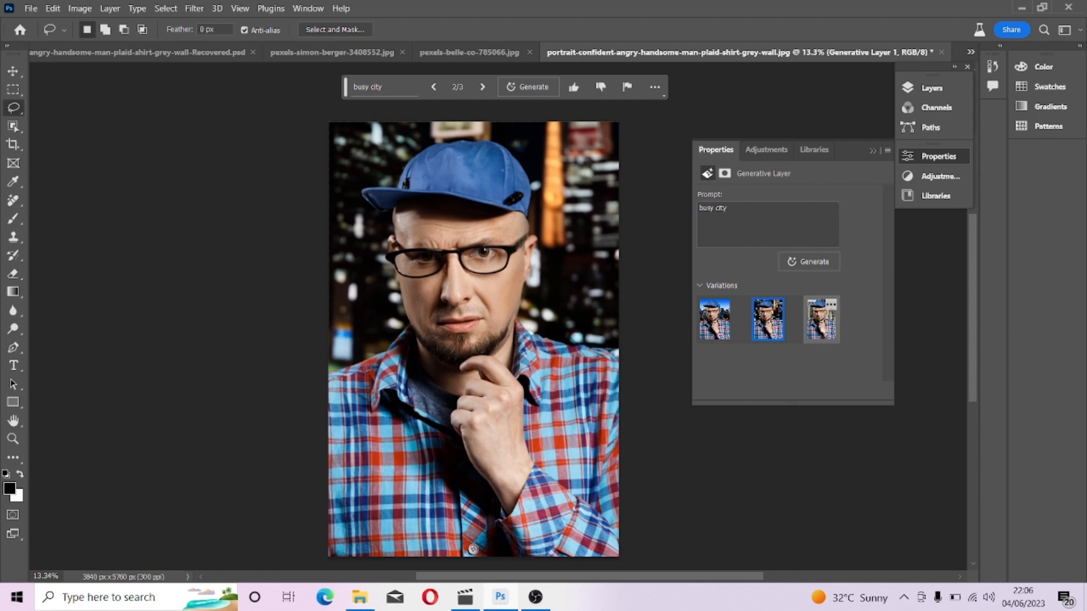
left_click(824, 338)
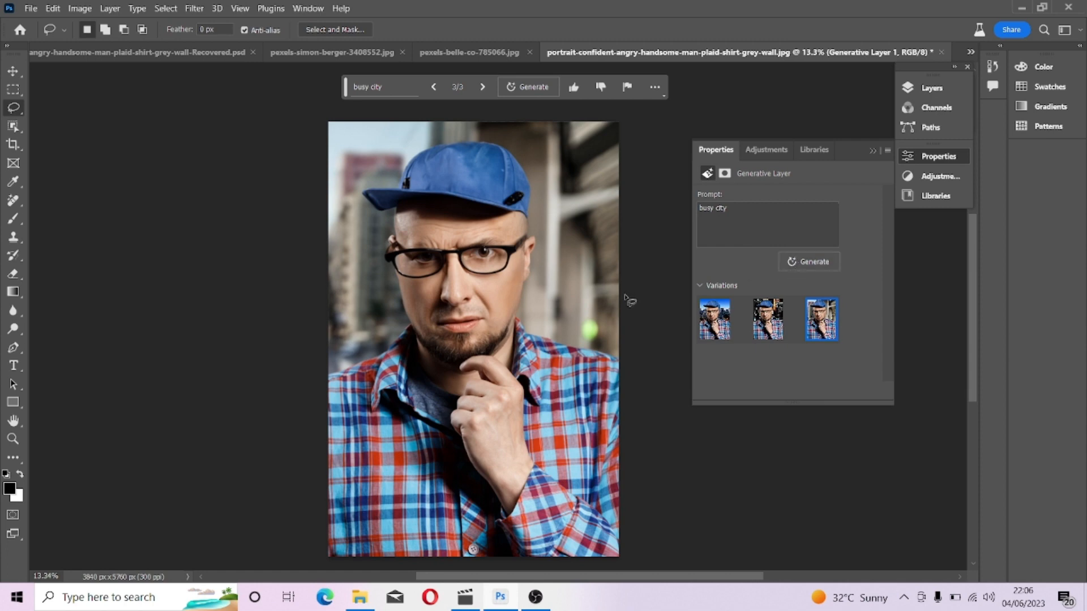
scroll(593, 327, "down", 2)
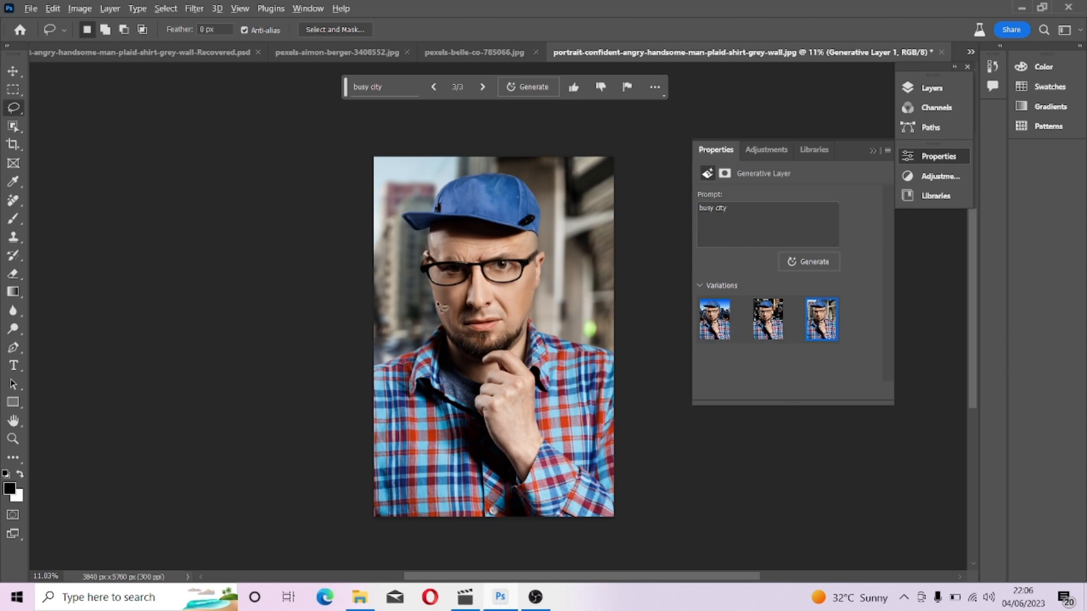
scroll(483, 295, "up", 2)
scroll(482, 295, "down", 2)
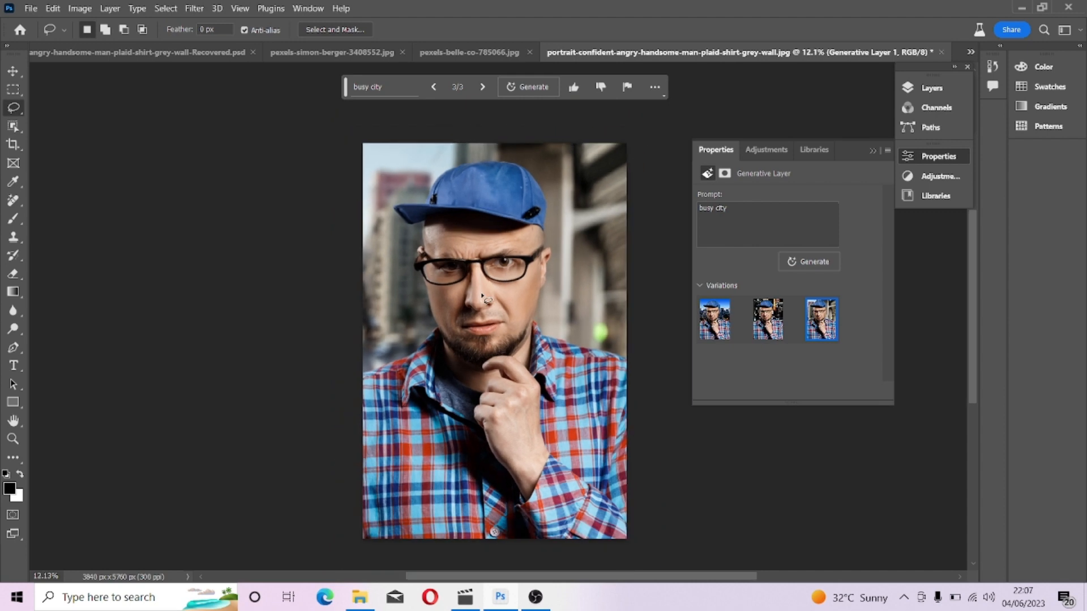
Merge all visible layers into the Background layer.
left_click(942, 89)
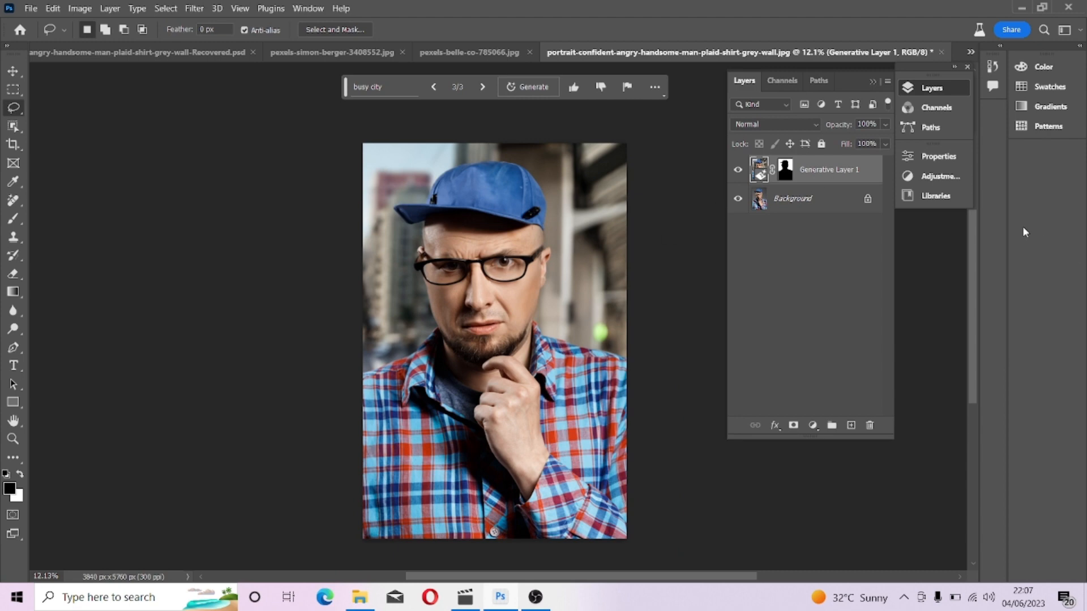
right_click(810, 200)
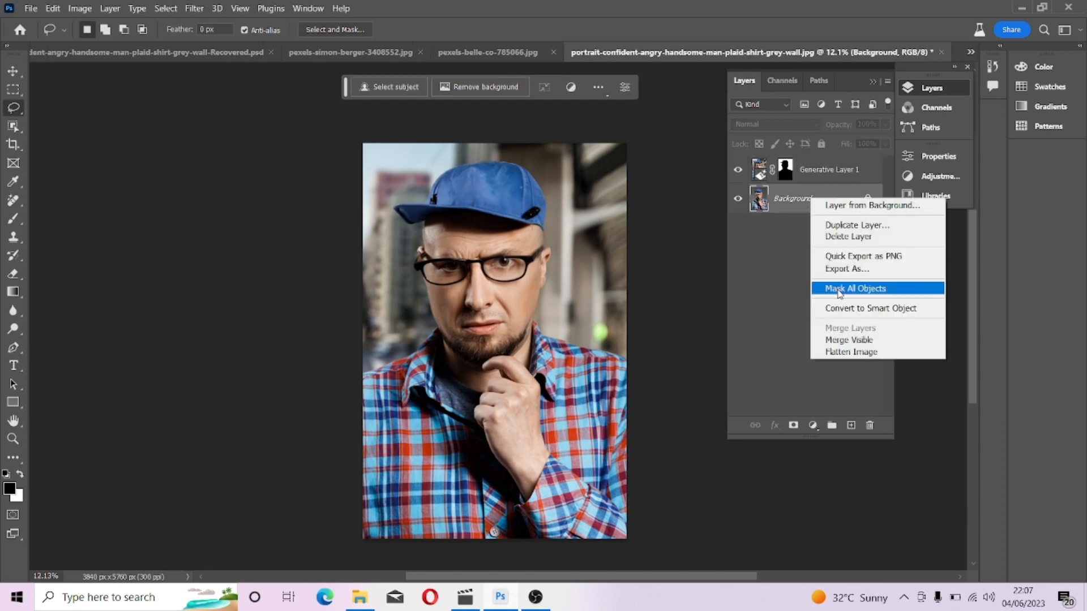
left_click(857, 339)
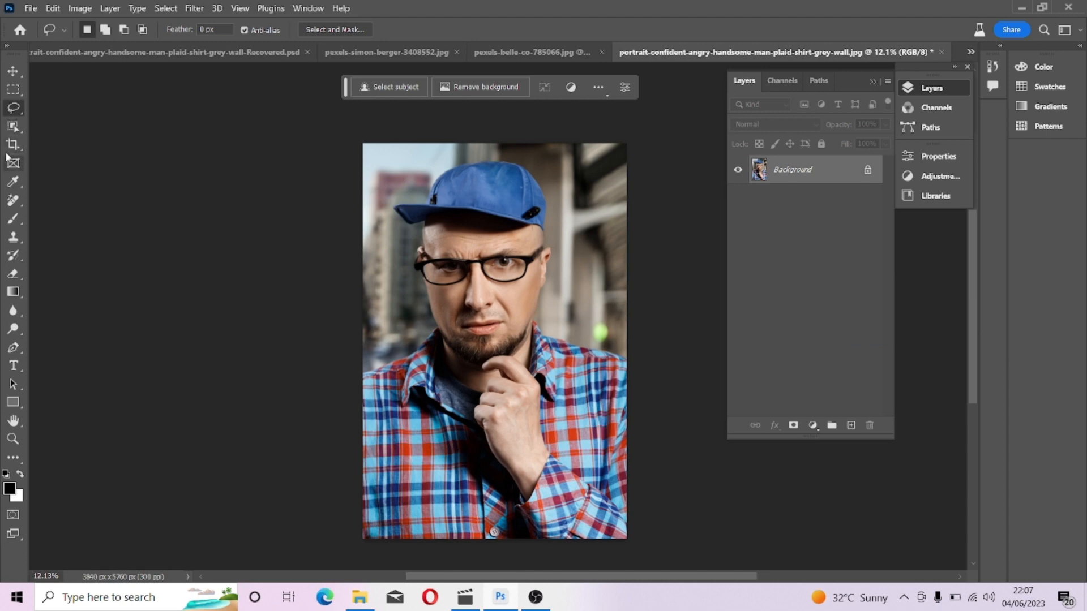
Extend the canvas upward with the Crop tool, adding empty space above the cap.
left_click(12, 144)
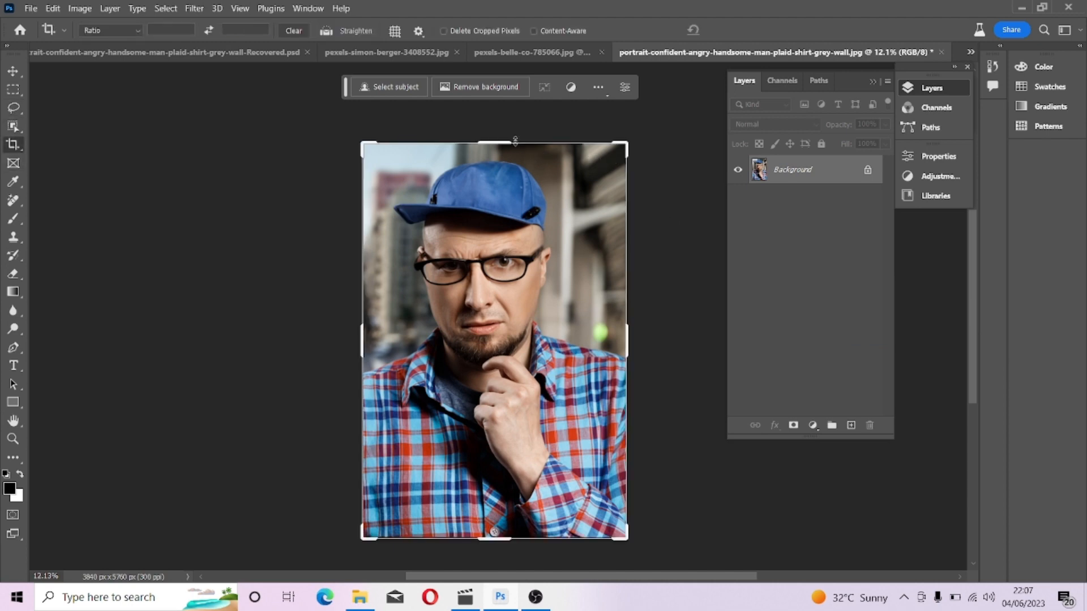
left_click_drag(515, 142, 519, 112)
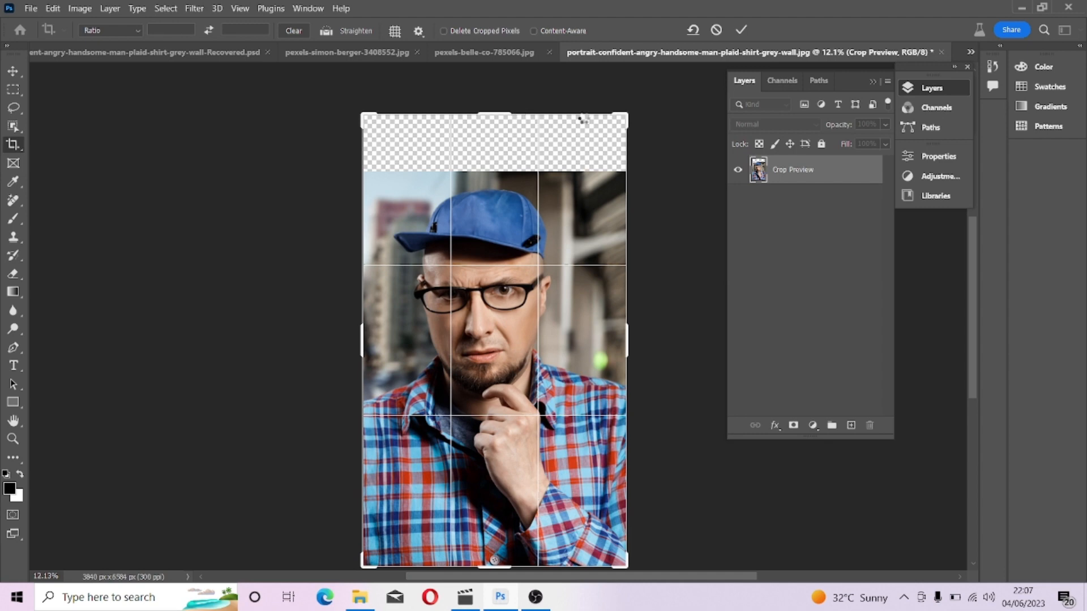
left_click(741, 29)
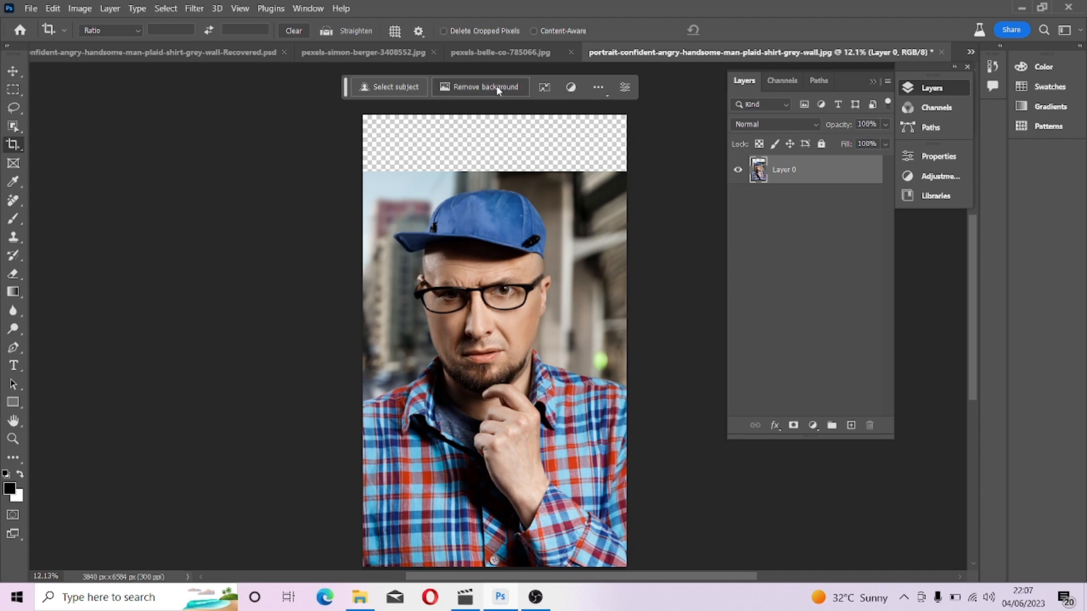
Select the empty strip at the top and Generative Fill it without a prompt.
left_click(13, 89)
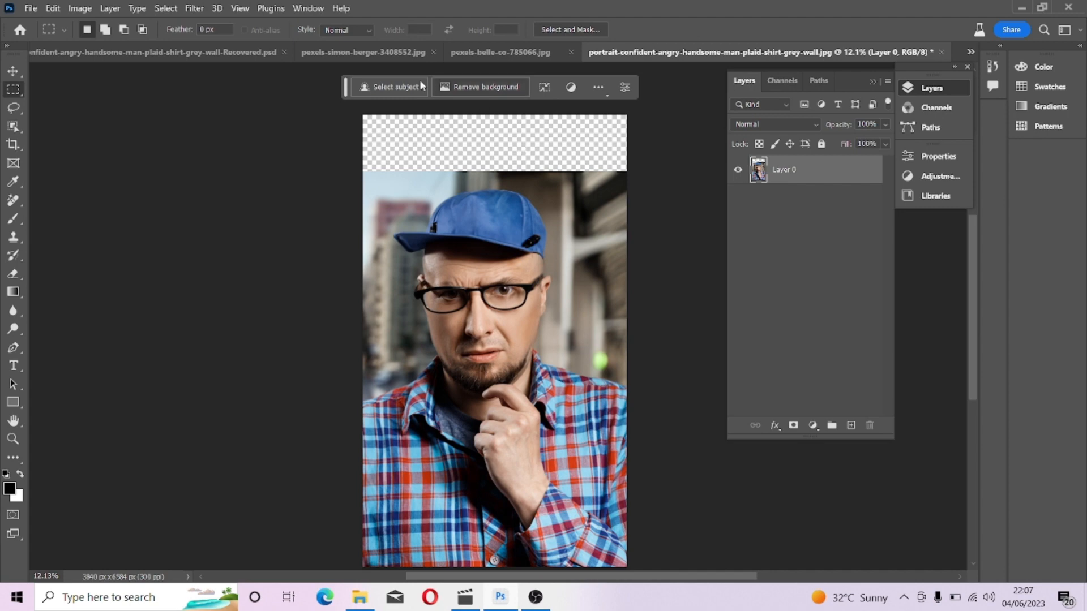
left_click_drag(379, 137, 674, 175)
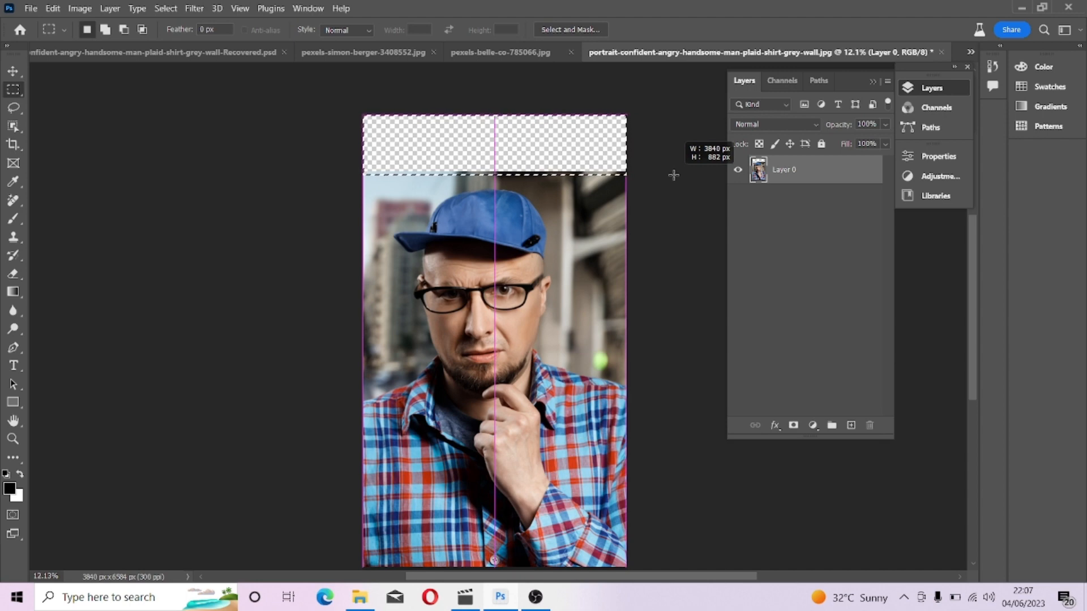
left_click_drag(673, 175, 673, 178)
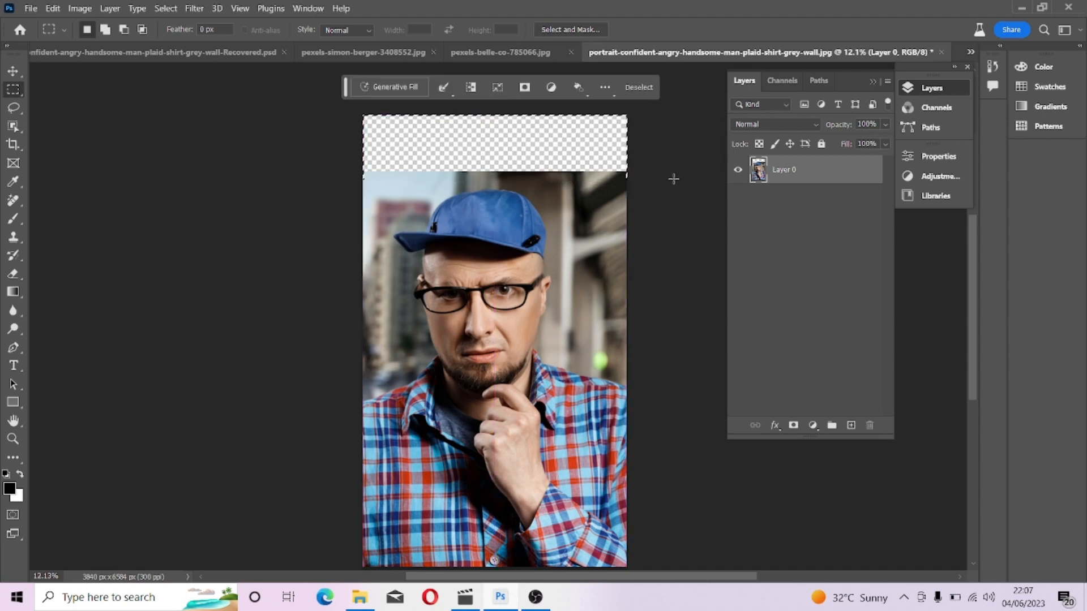
left_click(412, 89)
left_click(577, 88)
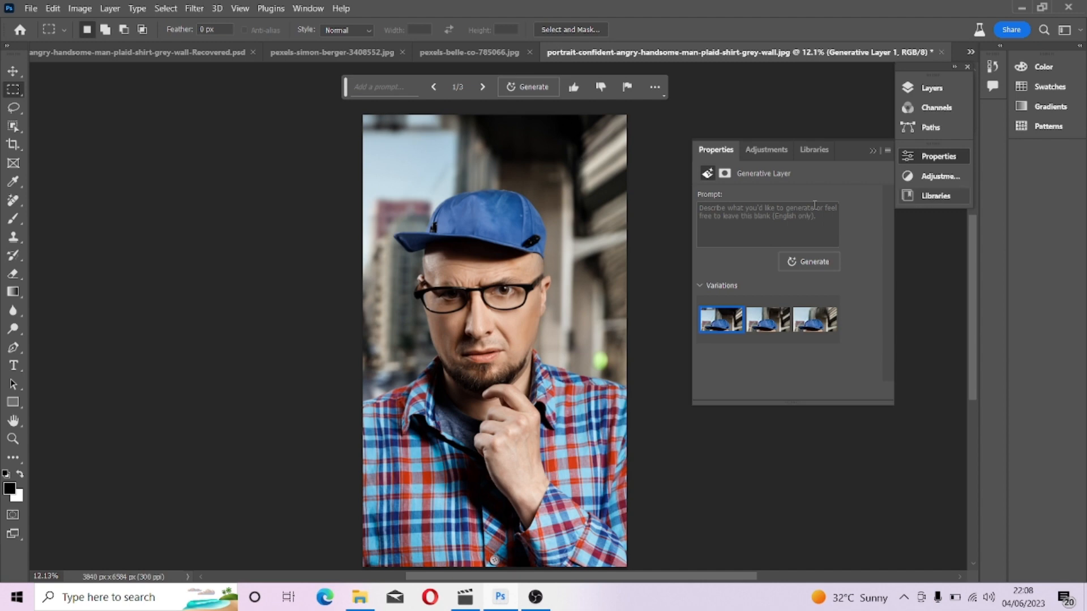
scroll(521, 232, "up", 5)
scroll(521, 233, "down", 5)
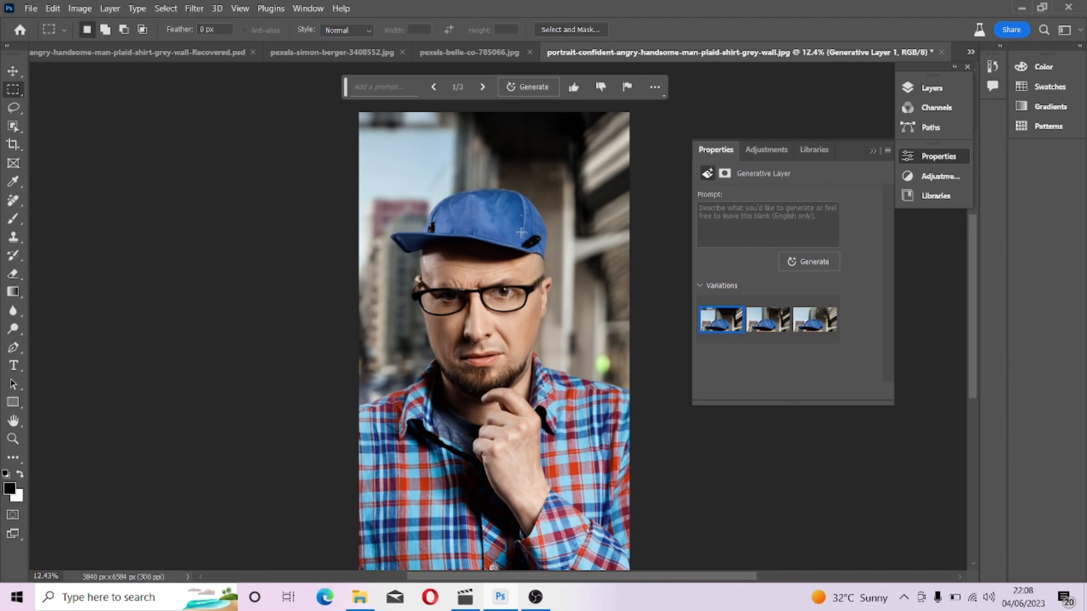
scroll(521, 233, "down", 1)
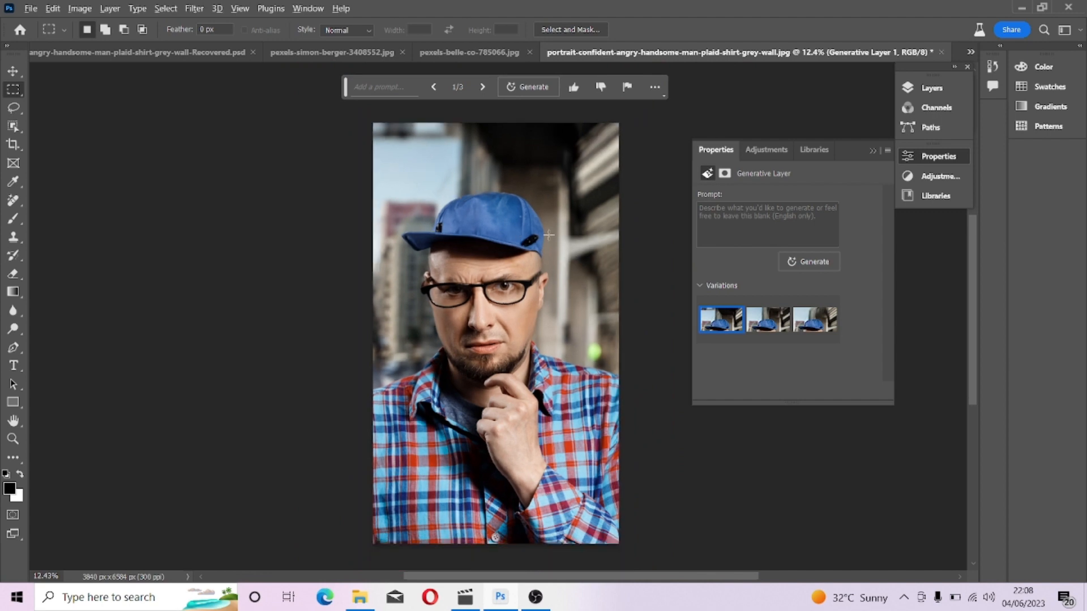
scroll(526, 294, "up", 1)
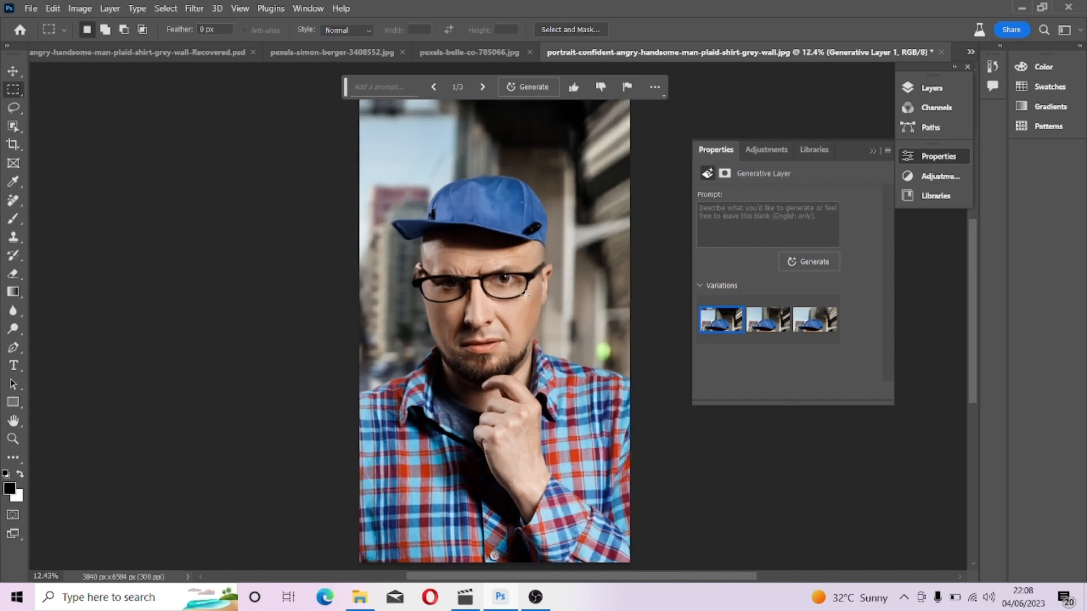